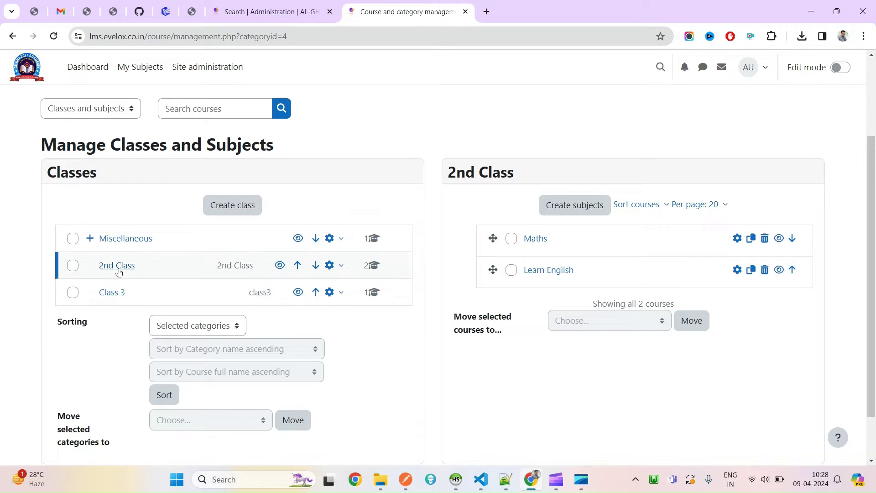
Expand Miscellaneous and open NEET ENG to show its PHY, MATH and English subjects.
left_click(90, 240)
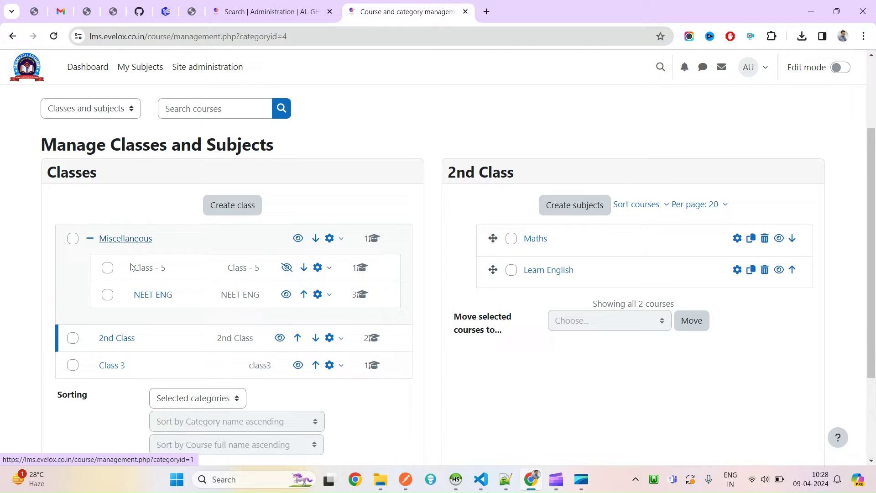
left_click(153, 295)
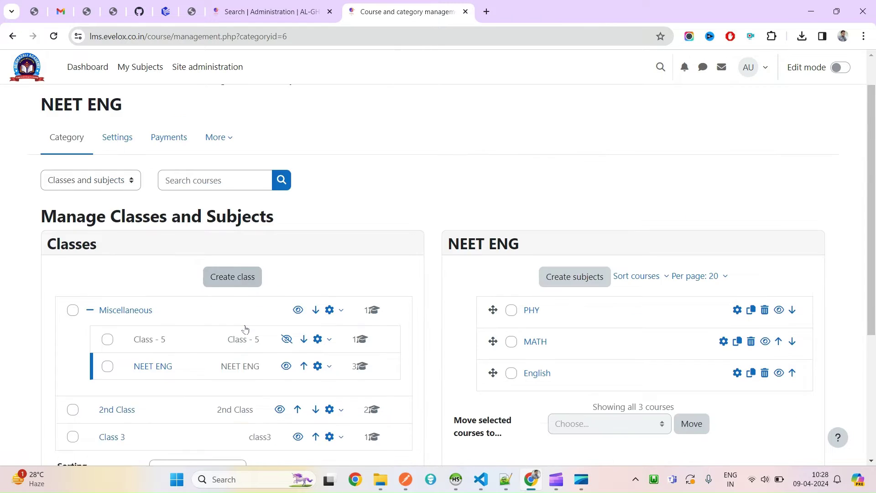
scroll(153, 250, "down", 2)
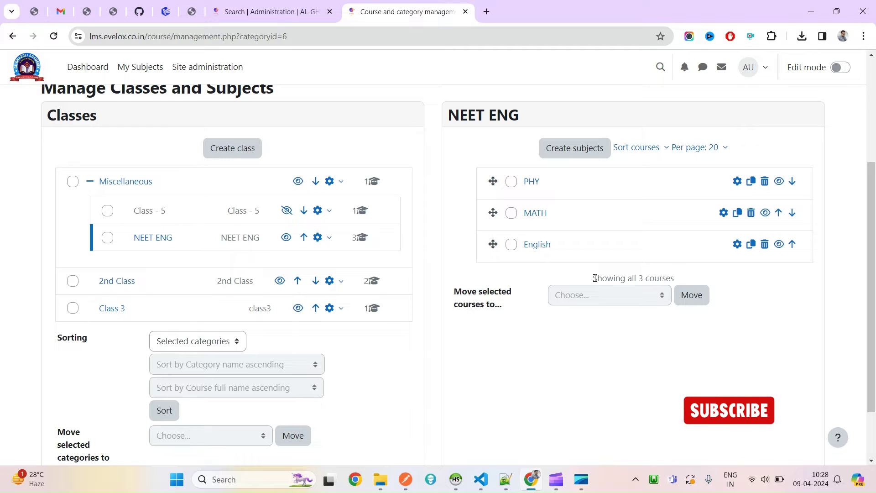
left_click_drag(562, 260, 524, 175)
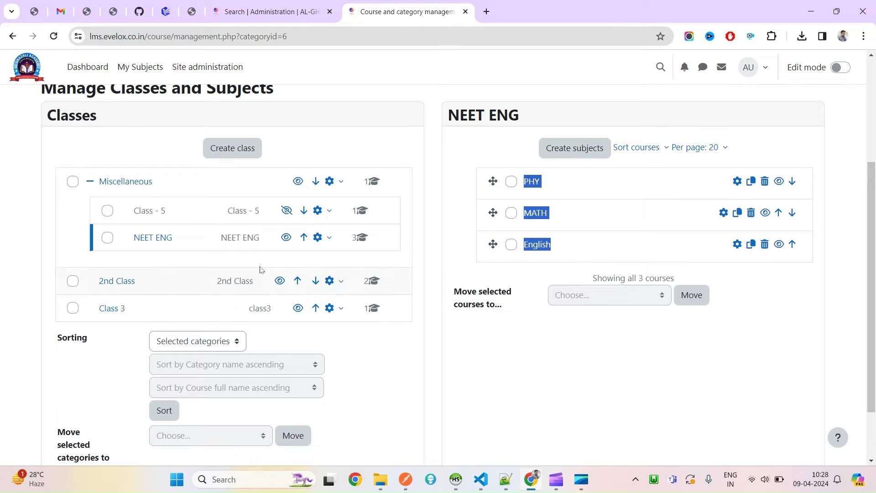
Create a class named 'Class - 8' with 'Class - 8' as its category ID.
left_click(230, 157)
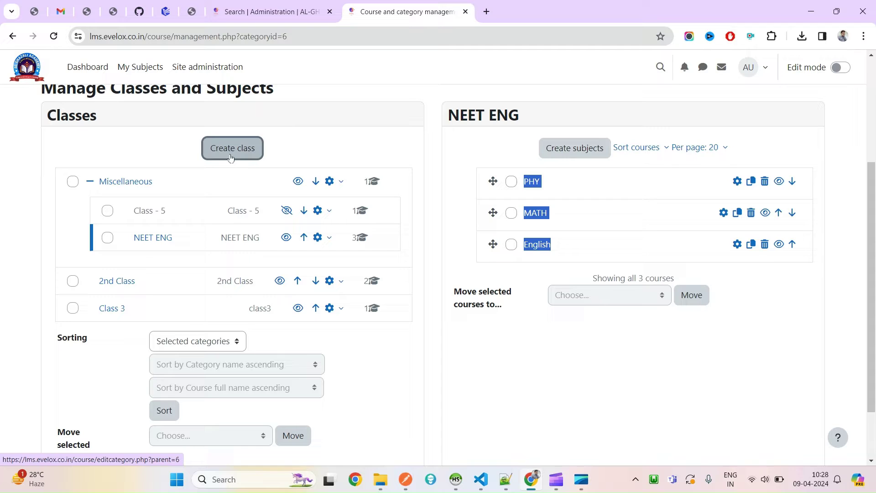
scroll(254, 313, "down", 1)
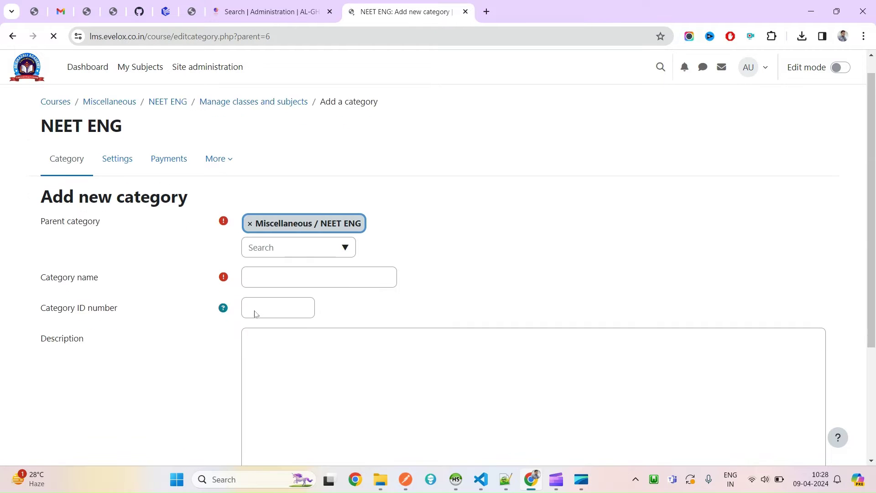
left_click(265, 244)
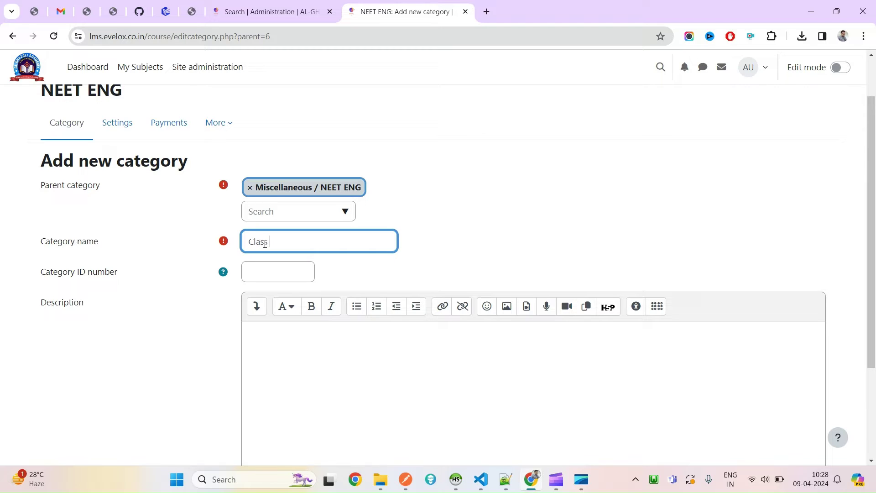
key("ctrl+a")
key("ctrl+c")
left_click(286, 279)
key("ctrl+v")
left_click(342, 375)
scroll(366, 365, "down", 2)
left_click(287, 385)
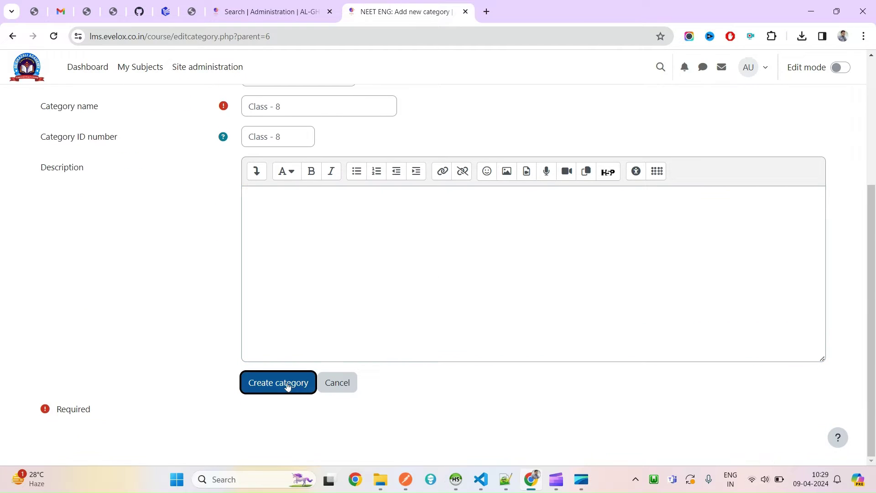
scroll(253, 391, "down", 3)
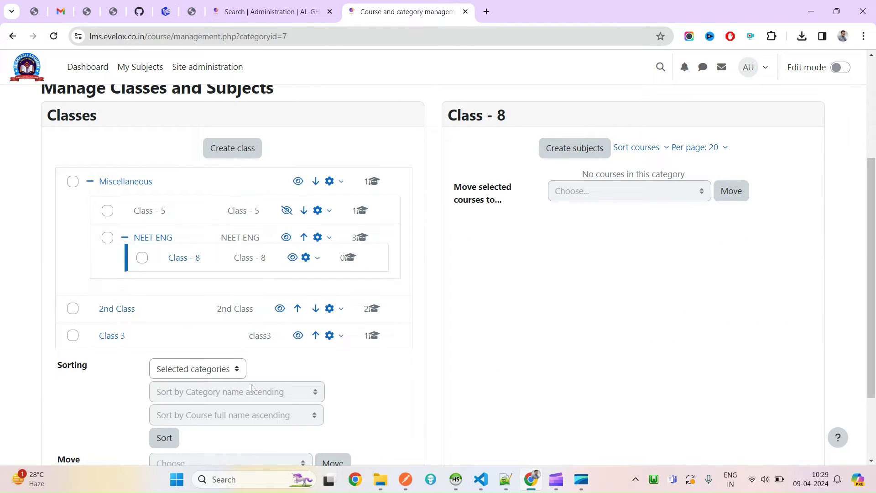
Move Class - 8 to the top level by setting its parent category to Top.
left_click(306, 258)
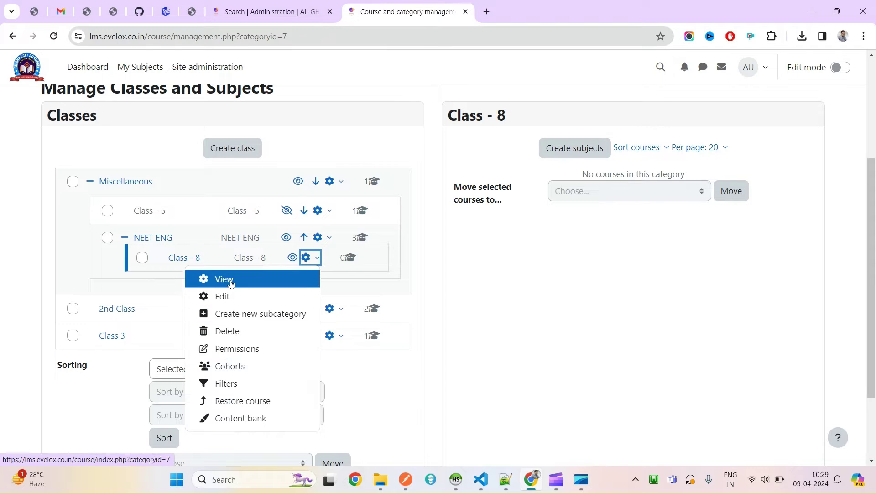
left_click(235, 297)
scroll(285, 242, "down", 1)
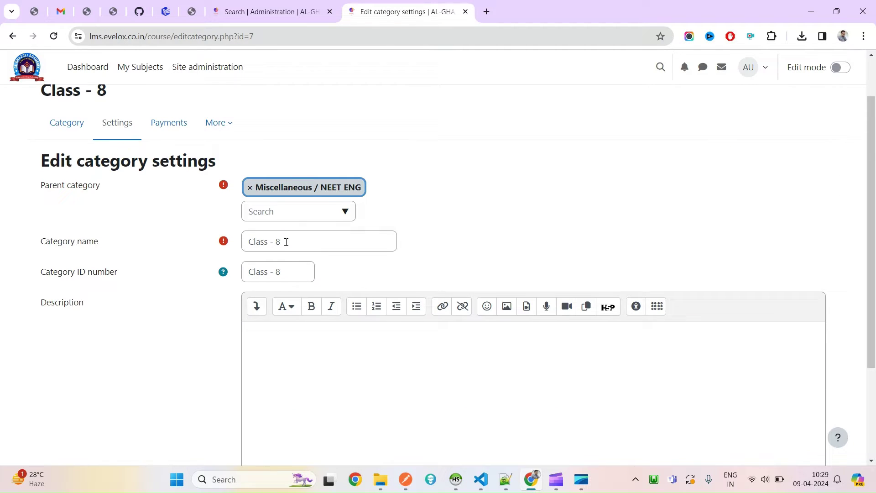
left_click(342, 214)
left_click(264, 253)
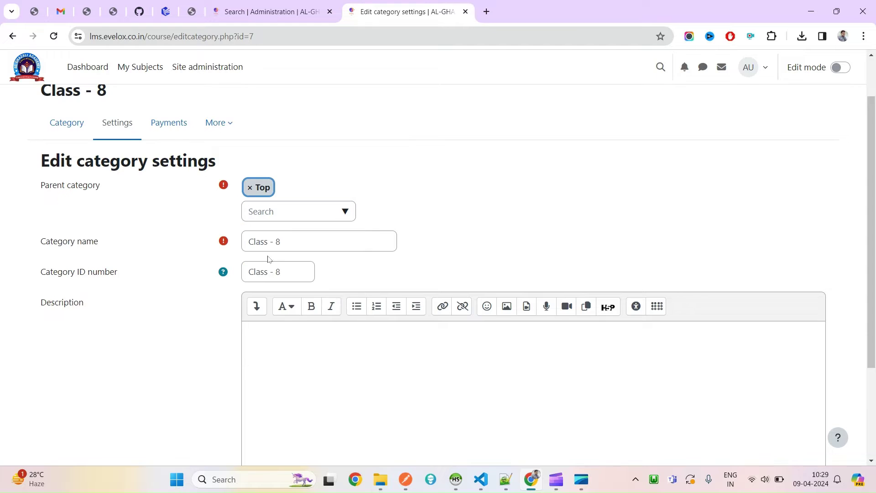
scroll(328, 332, "down", 2)
left_click(296, 383)
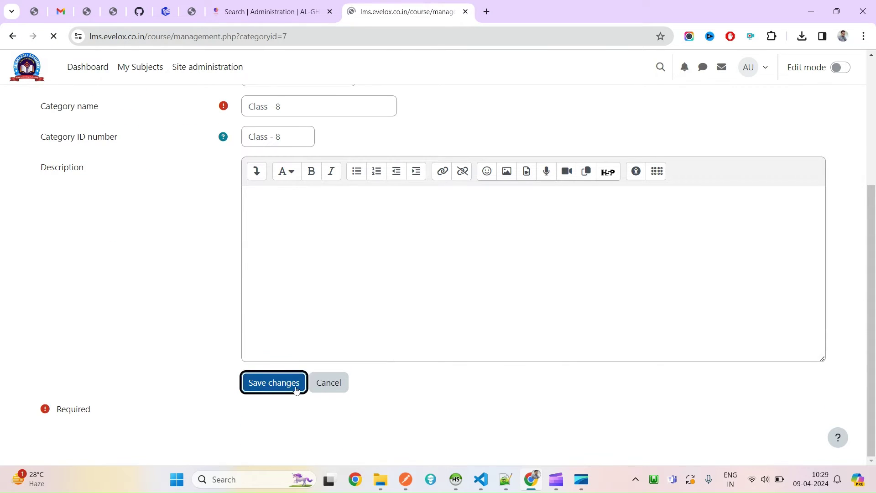
scroll(293, 332, "down", 4)
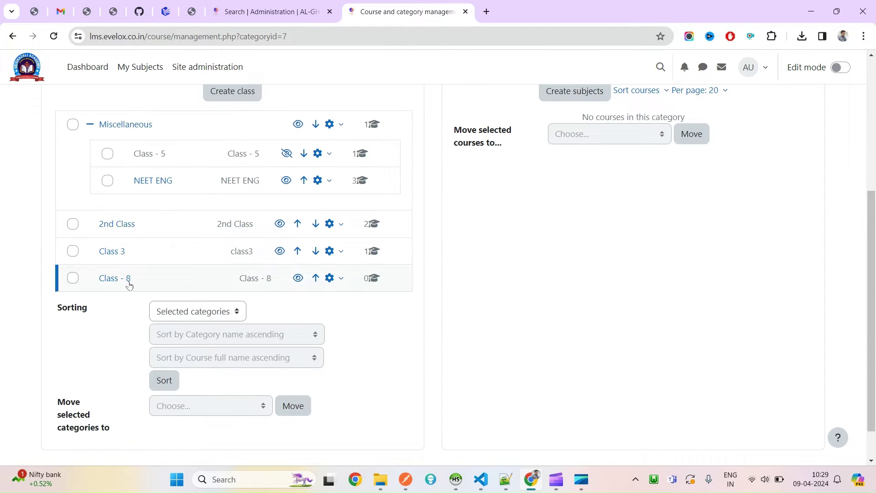
From Class - 8's Cohorts page, add cohort 'Class - 8 Student' with ID 'Class - 8 Student'.
left_click(330, 281)
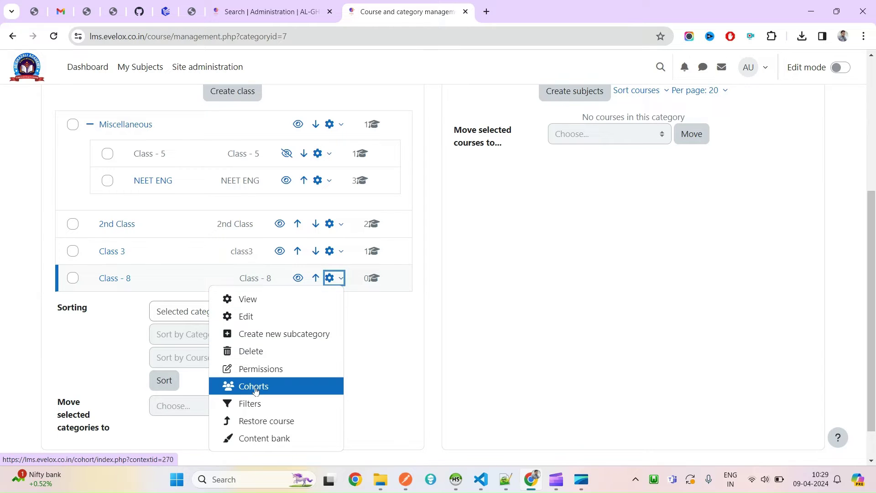
left_click(255, 387)
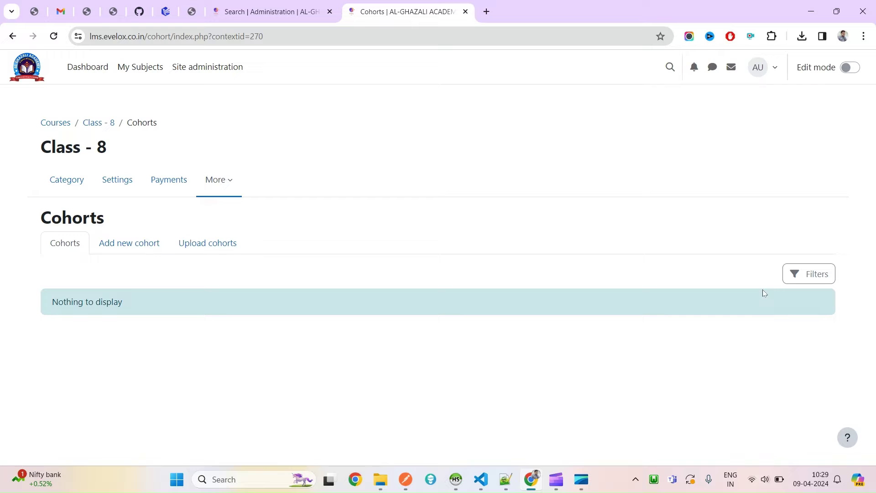
left_click(129, 246)
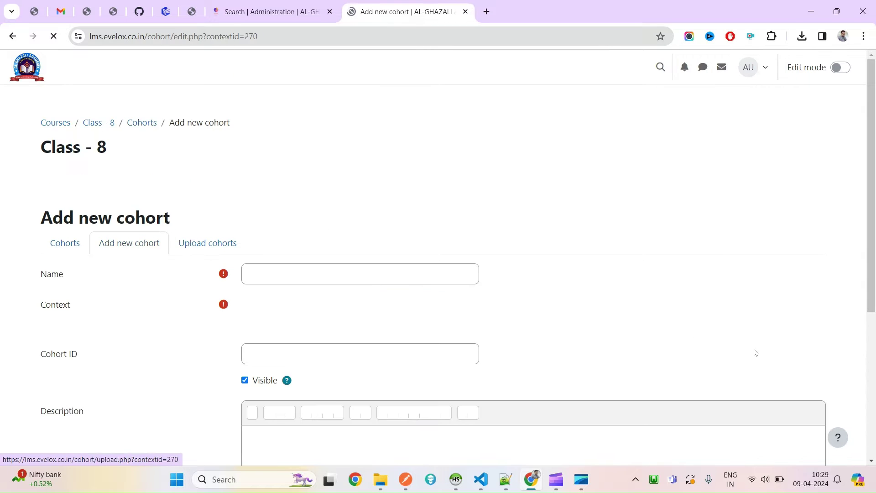
scroll(307, 221, "down", 3)
left_click(301, 103)
type("Class - 8 ")
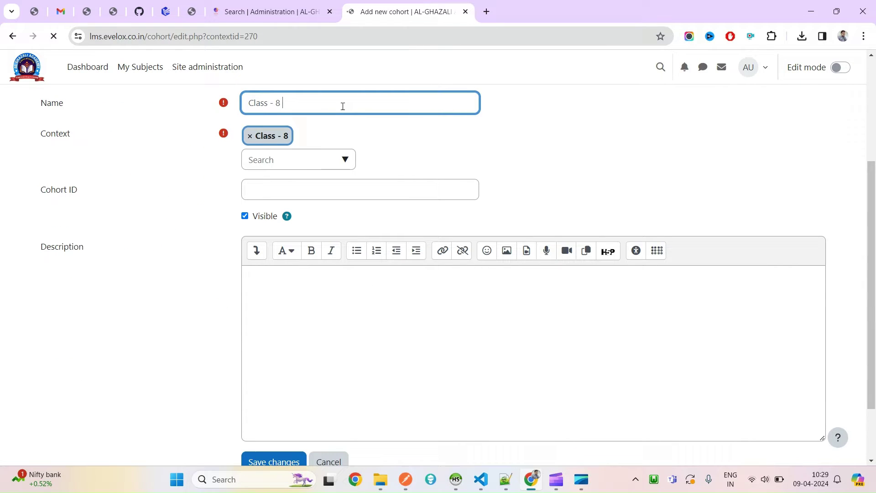
type("Student")
key("ctrl+a")
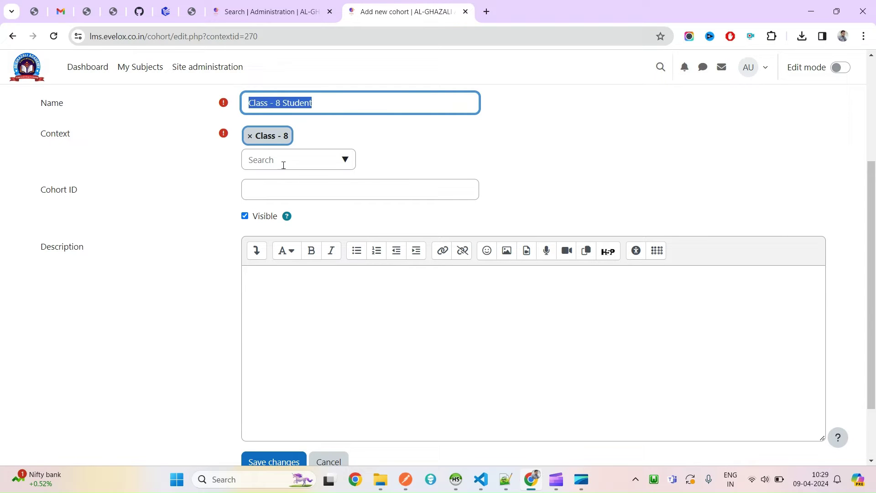
key("ctrl+c")
left_click(292, 185)
key("ctrl+v")
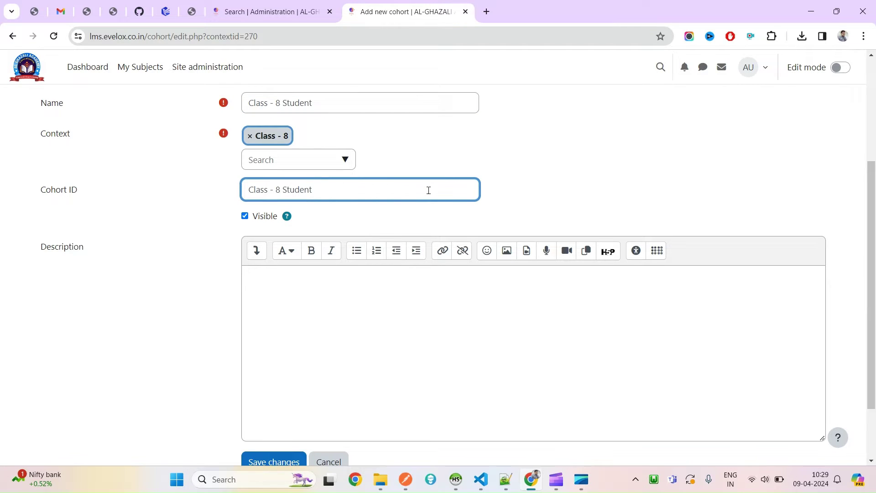
scroll(428, 189, "down", 2)
left_click(270, 386)
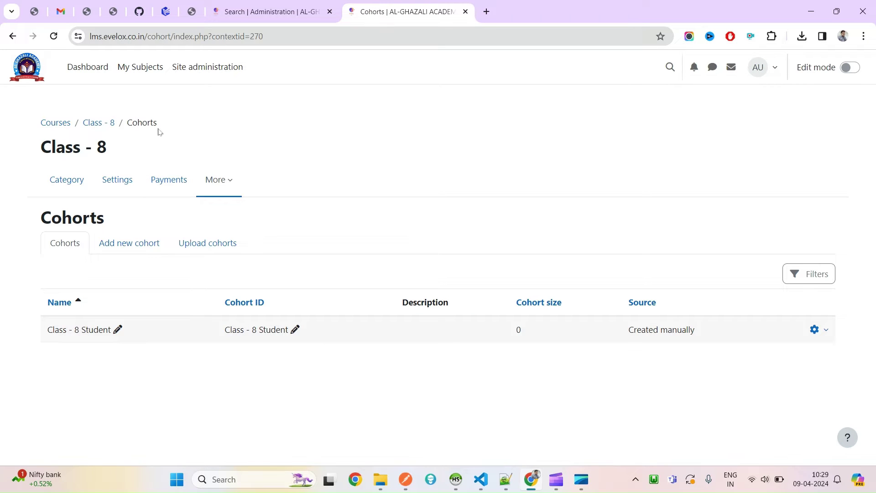
Go to Site administration > Courses > Manage classes and subjects.
left_click(96, 124)
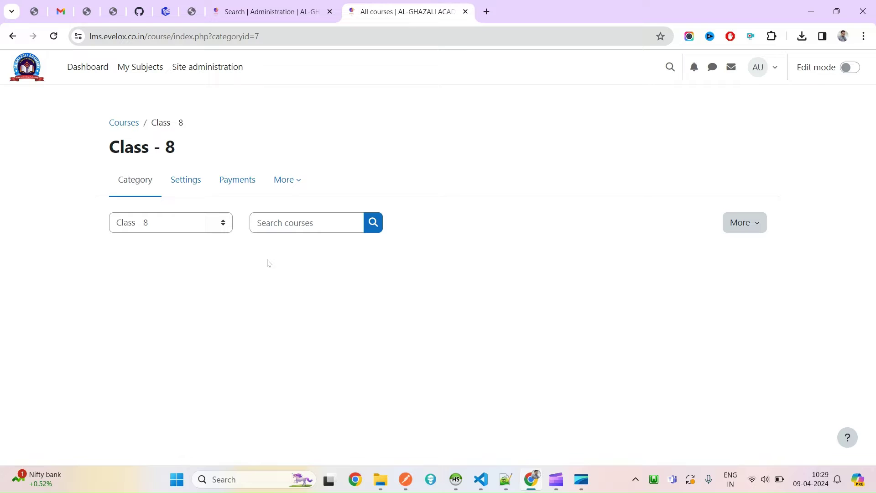
left_click(125, 125)
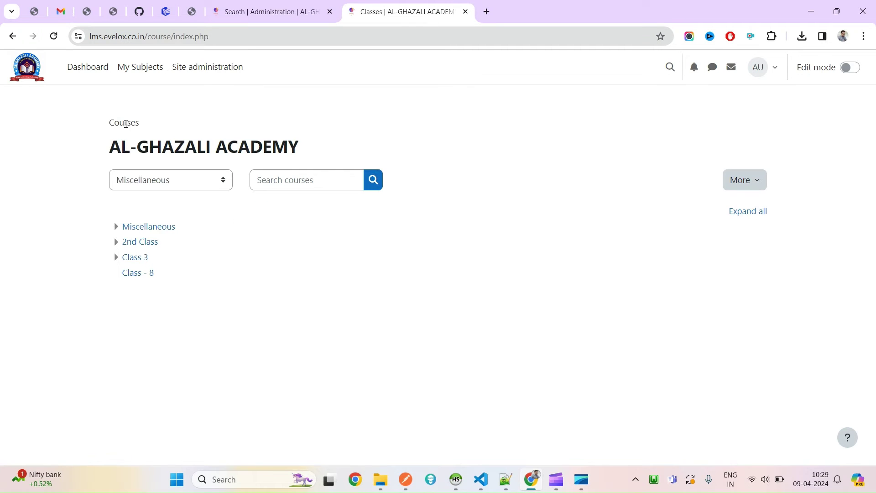
left_click(205, 68)
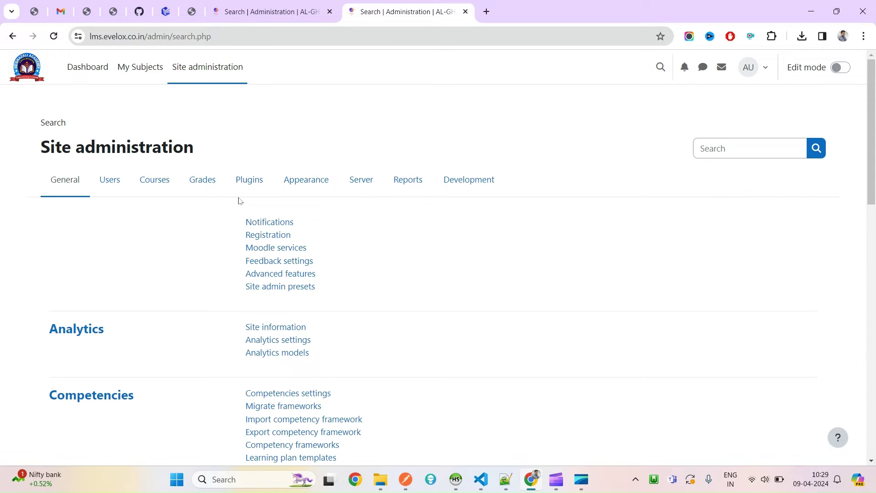
left_click(162, 184)
left_click(267, 222)
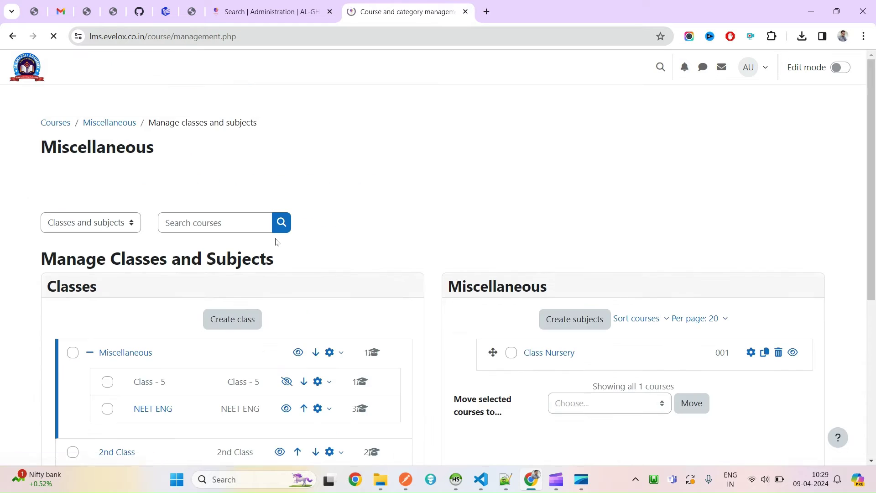
scroll(188, 321, "down", 3)
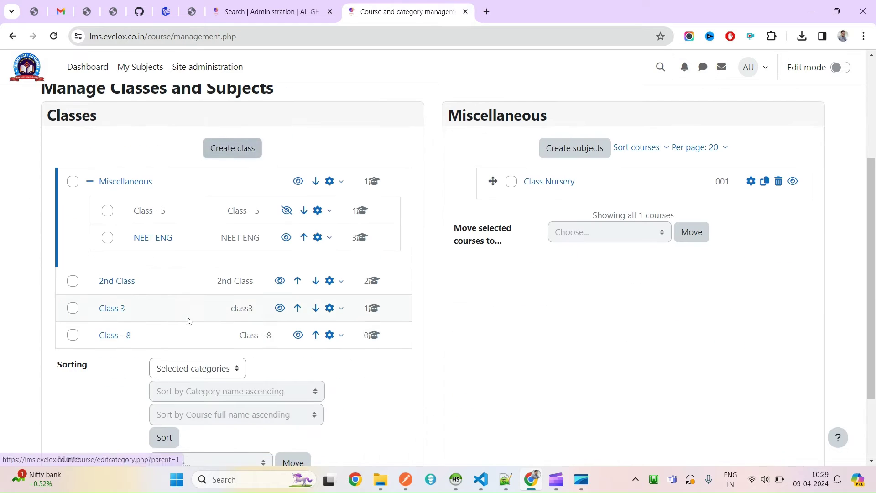
Select Class - 8 in the Classes list, which shows no subjects yet.
triple_click(153, 343)
left_click(122, 352)
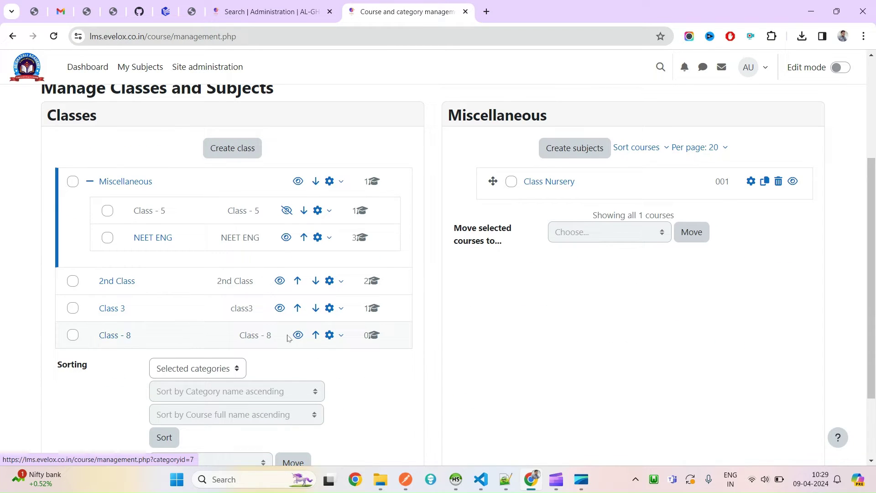
left_click(335, 336)
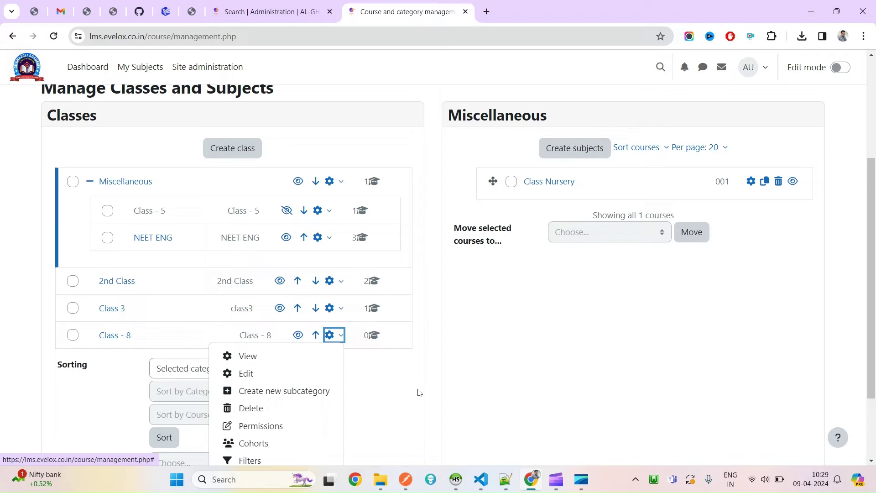
left_click(88, 347)
left_click(128, 335)
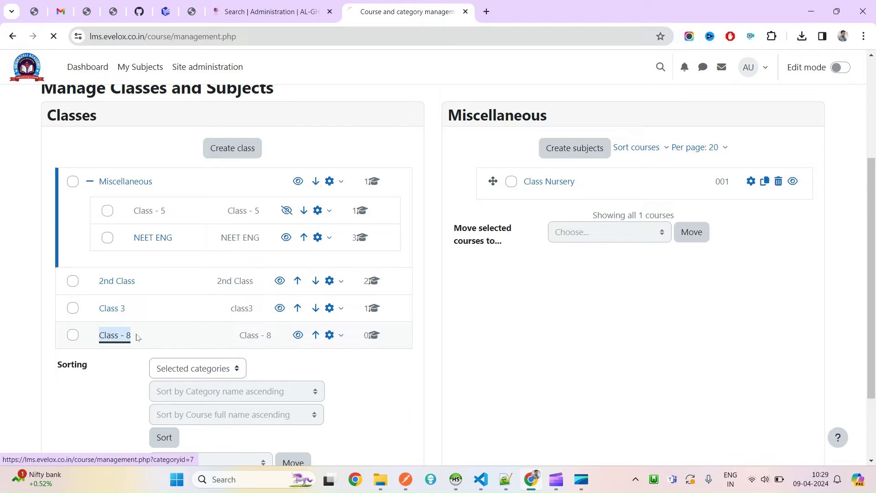
Save course 'Class 8 - Math' with a matching short name, then open another Add course tab.
left_click(556, 208)
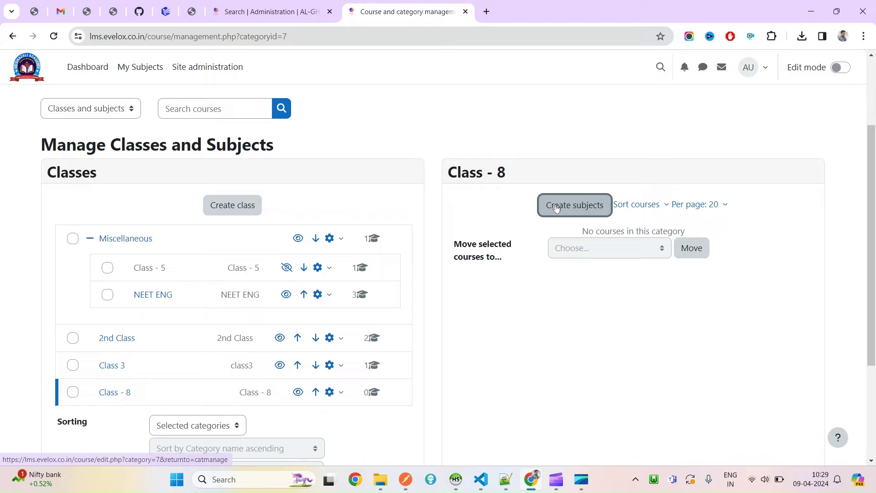
left_click(346, 285)
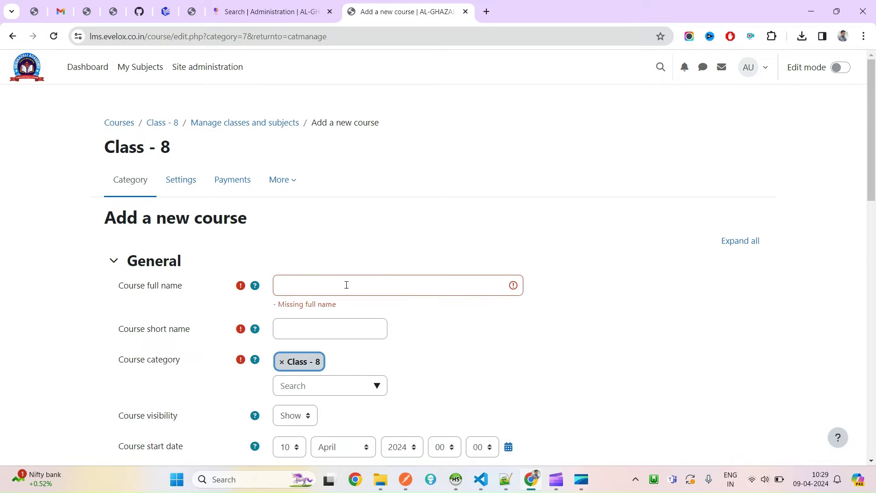
left_click(348, 285)
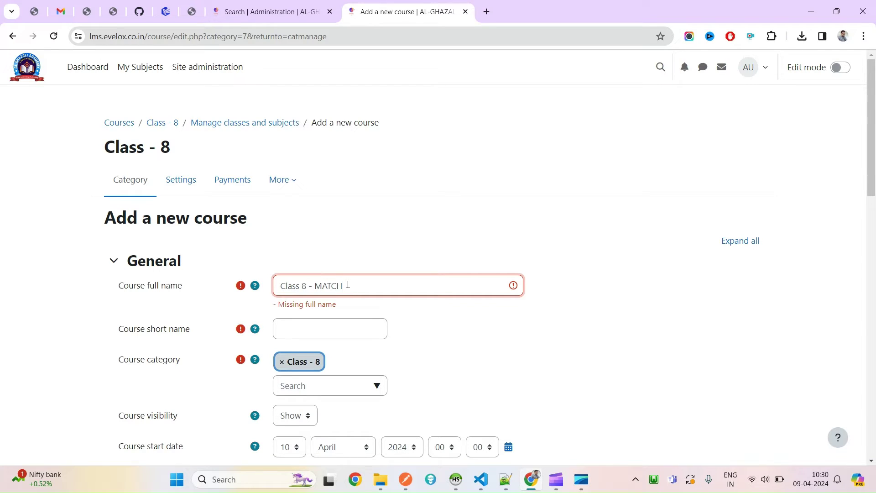
key("ctrl+a")
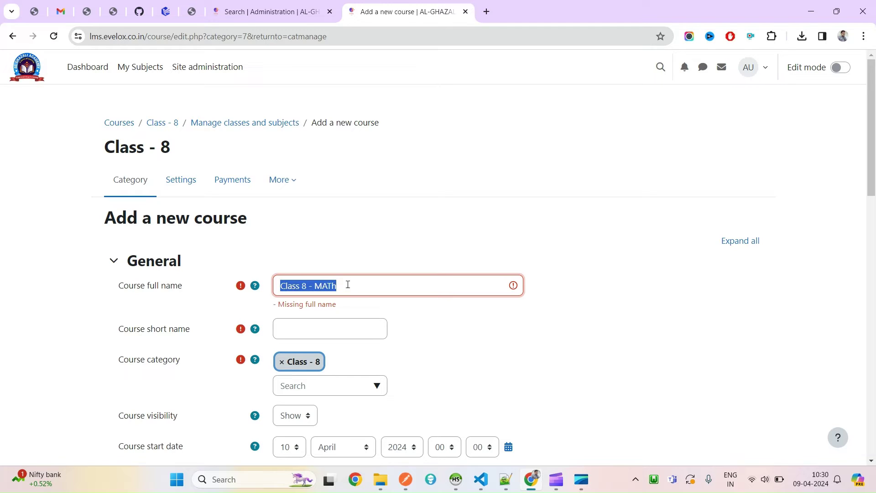
left_click(347, 283)
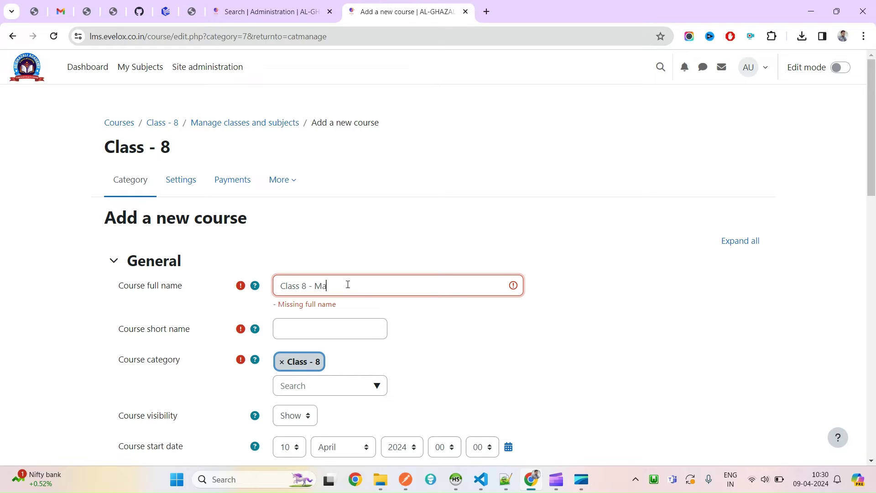
key("ctrl+a")
key("ctrl+c")
left_click(340, 322)
key("ctrl+v")
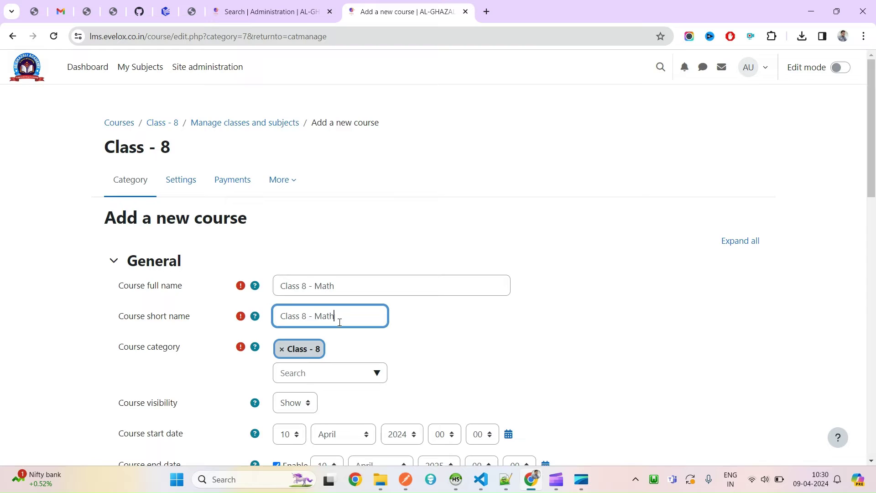
scroll(332, 322, "down", 5)
scroll(331, 329, "down", 10)
left_click(374, 386)
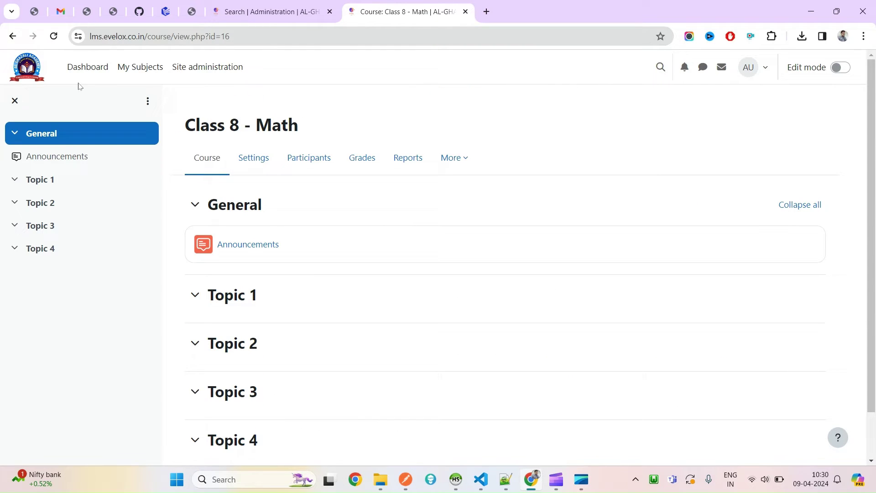
middle_click(13, 35)
left_click(520, 12)
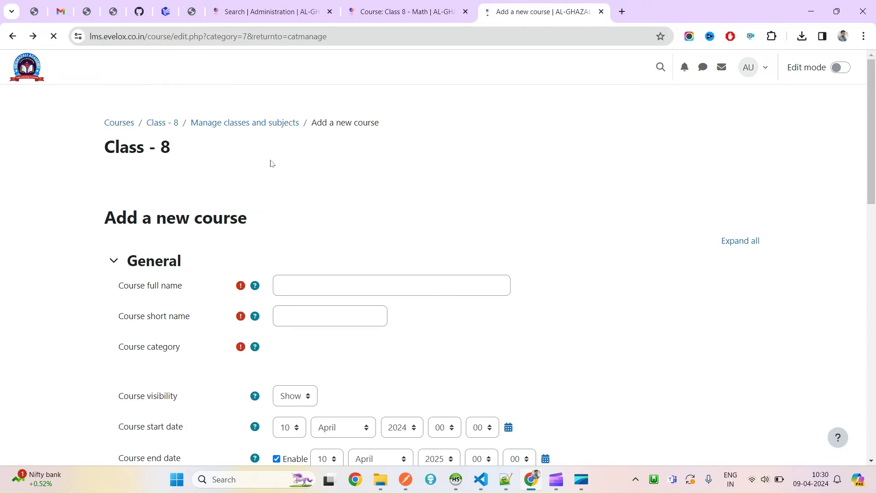
Refresh Class - 8 so it lists Class 8 - Math, and start another new course.
left_click(13, 36)
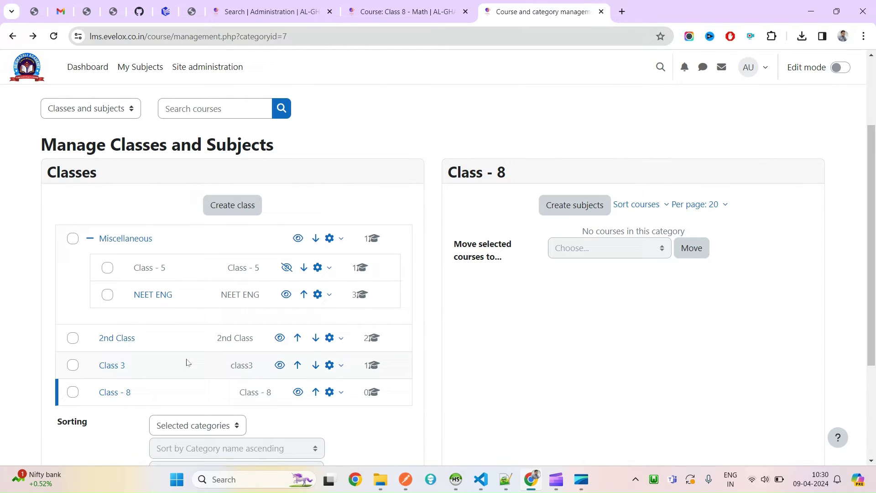
left_click(113, 391)
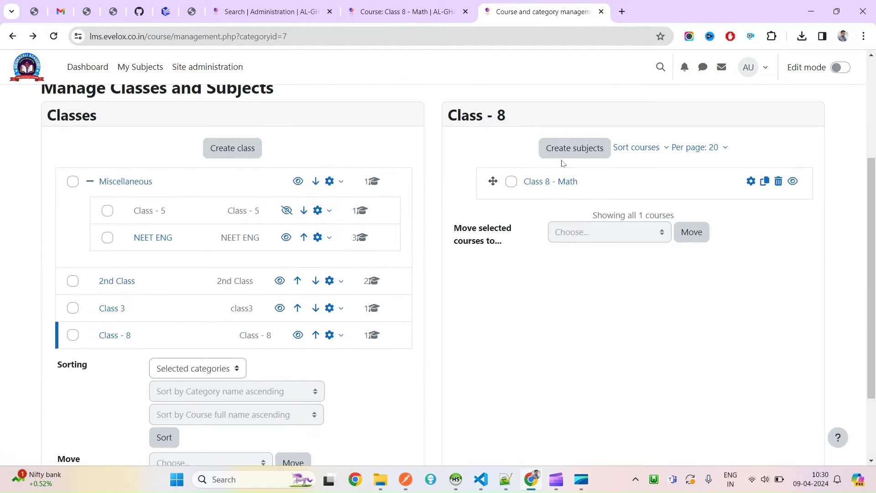
left_click(568, 155)
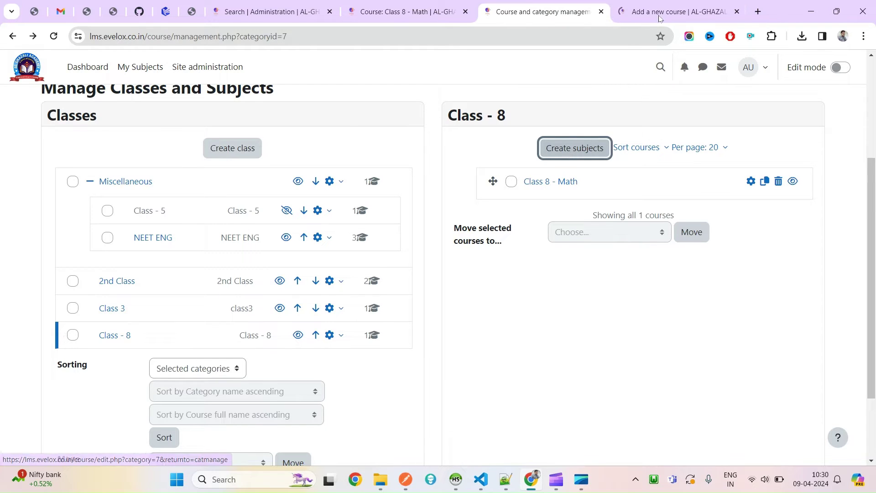
key("ctrl+Tab")
Enter the English course full name and paste 'English' as its short name.
left_click(306, 282)
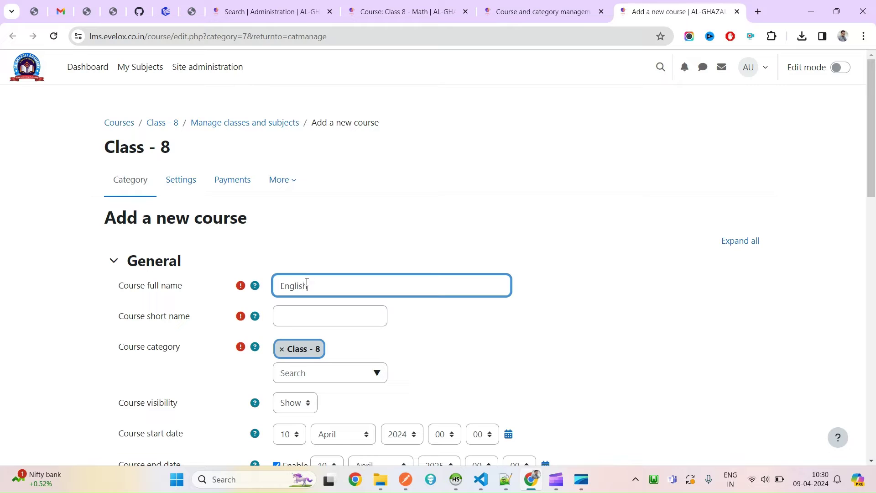
double_click(307, 283)
key("ctrl+c")
left_click(315, 311)
key("ctrl+v")
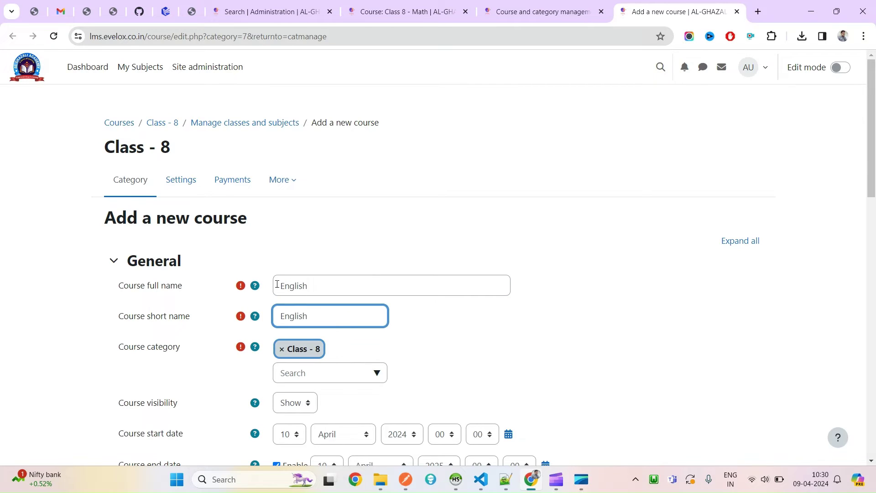
Correct the full name to 'Class - 8 - English' and copy it into the short name.
left_click(277, 284)
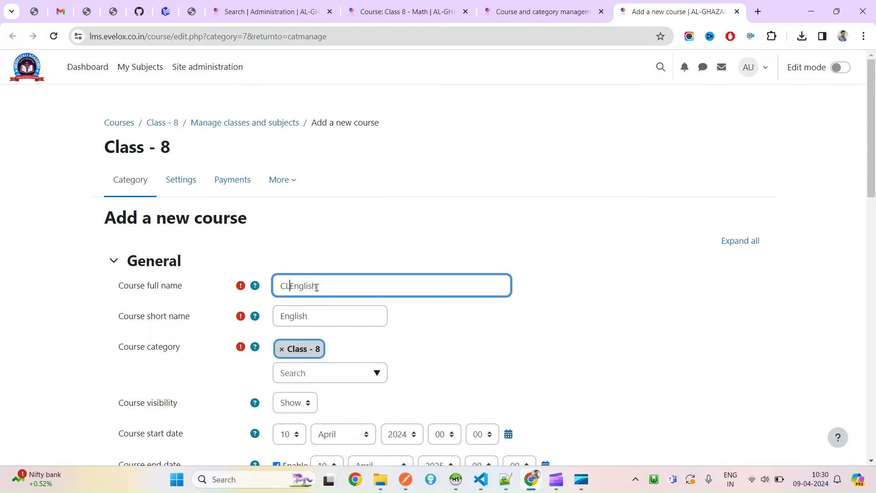
type("Class")
key("BackSpace")
key("BackSpace")
key("BackSpace")
key("BackSpace")
type("lass - 8")
type(" -")
key("ctrl+a")
key("ctrl+c")
left_click(327, 310)
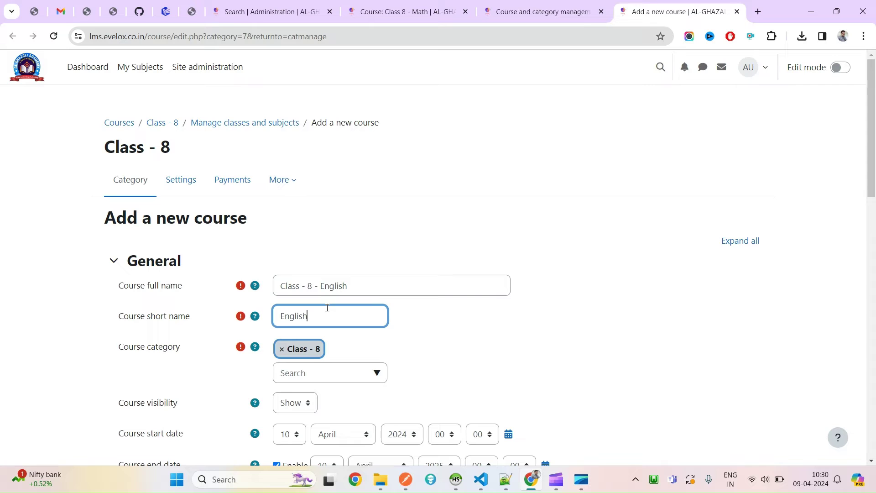
key("ctrl+v")
key("ctrl+a")
key("ctrl+v")
scroll(573, 309, "down", 10)
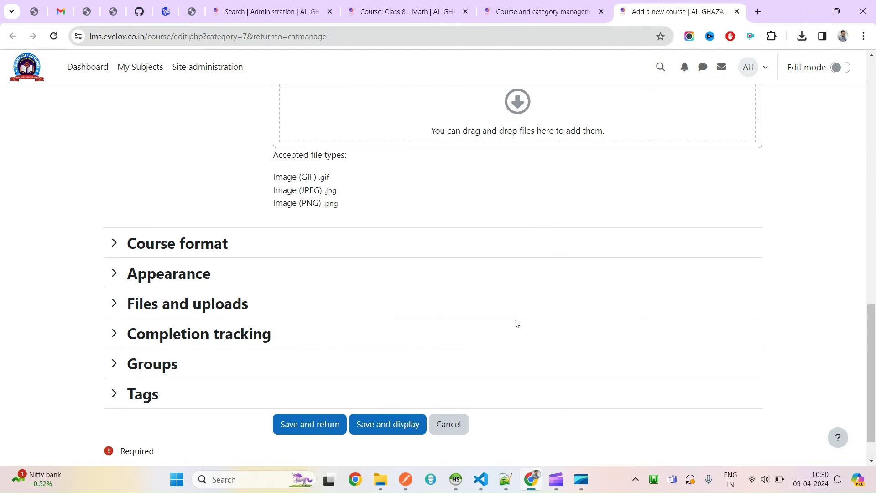
Save the Class - 8 - English course and reload the management page to list it.
left_click(390, 383)
key("ctrl+shift+Tab")
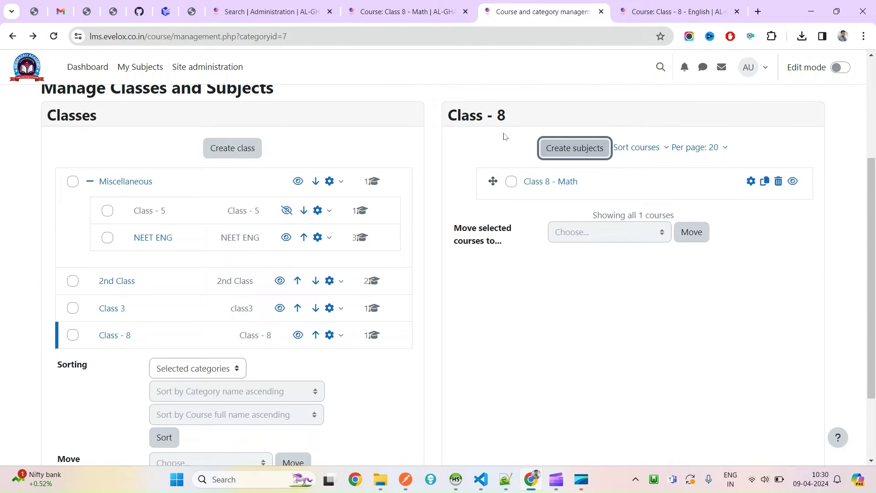
right_click(530, 104)
left_click(567, 144)
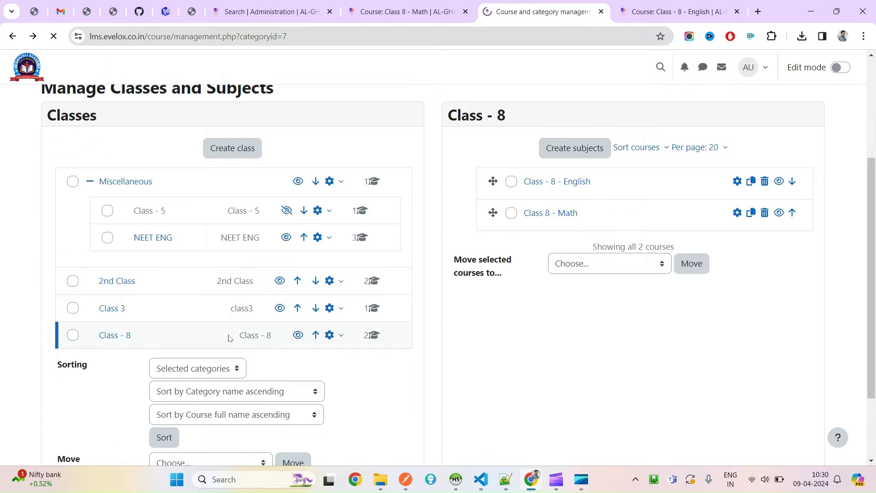
scroll(145, 257, "down", 3)
triple_click(141, 237)
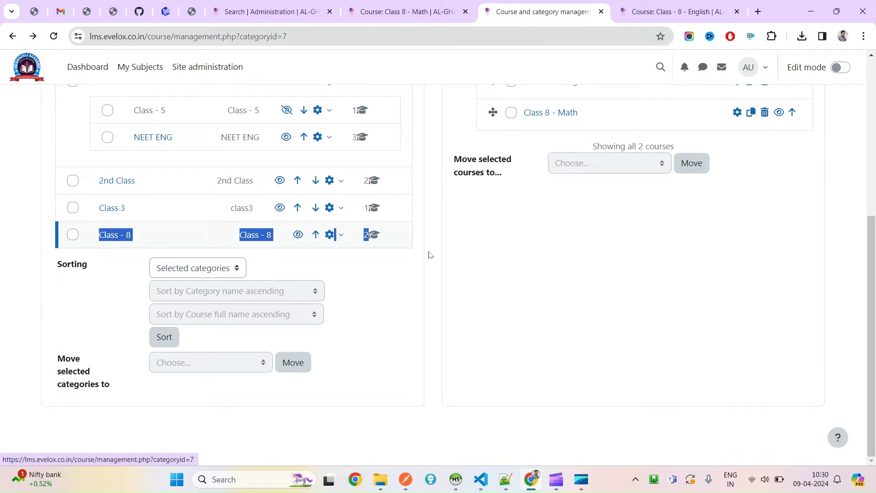
left_click(466, 260)
scroll(609, 277, "up", 2)
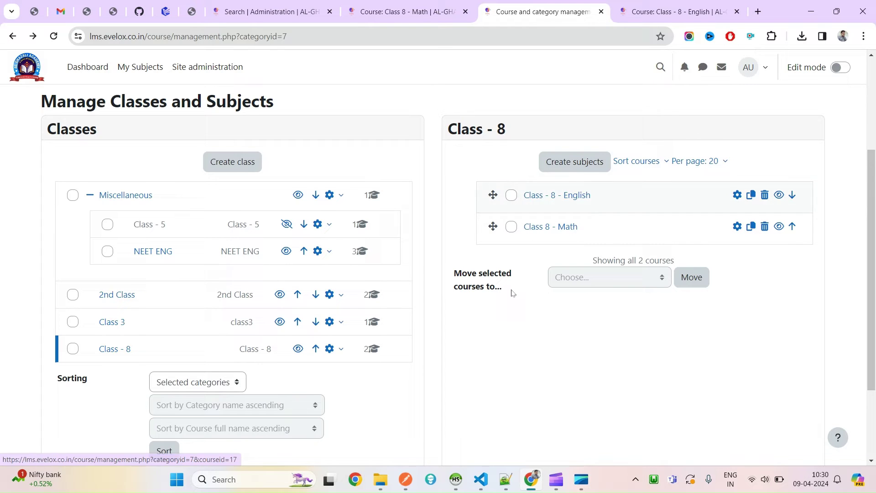
Check Class - 8's Cohorts page, then return to class management.
left_click(340, 352)
scroll(285, 432, "down", 2)
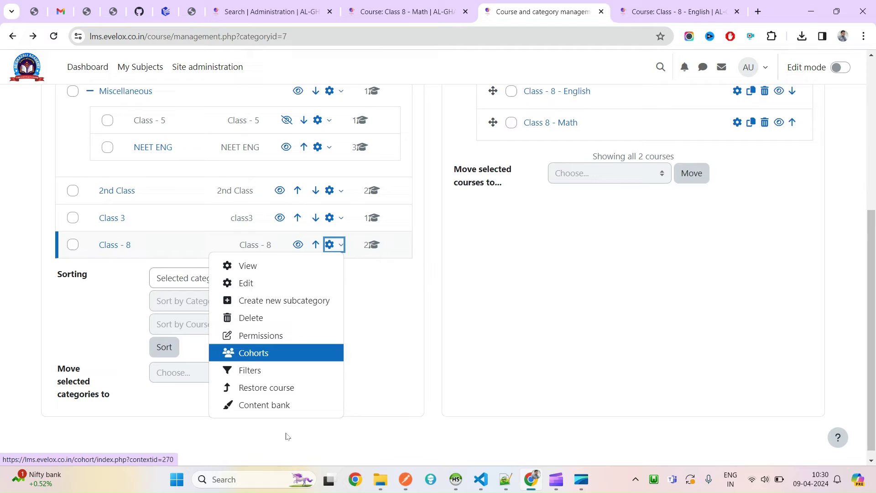
left_click(277, 352)
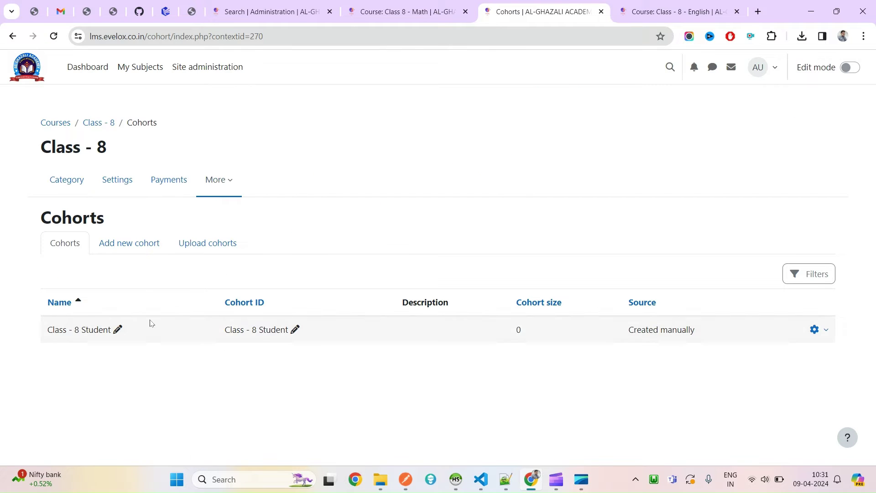
left_click(10, 38)
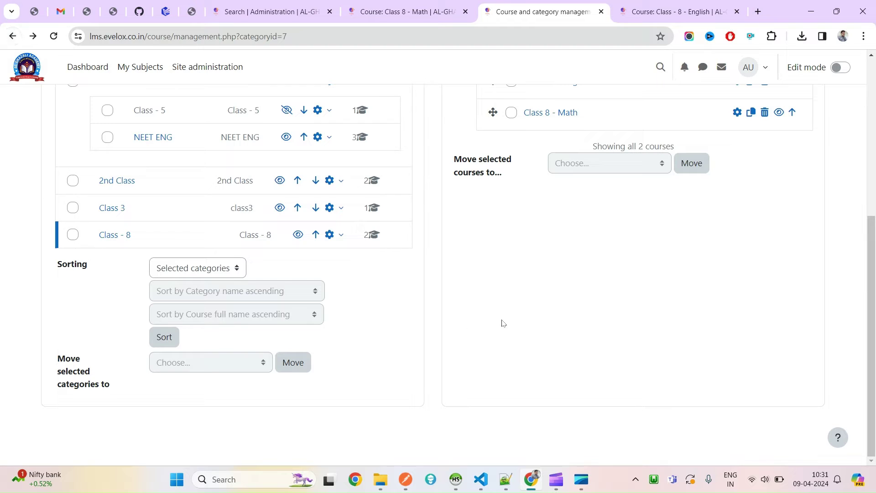
scroll(514, 300, "up", 1)
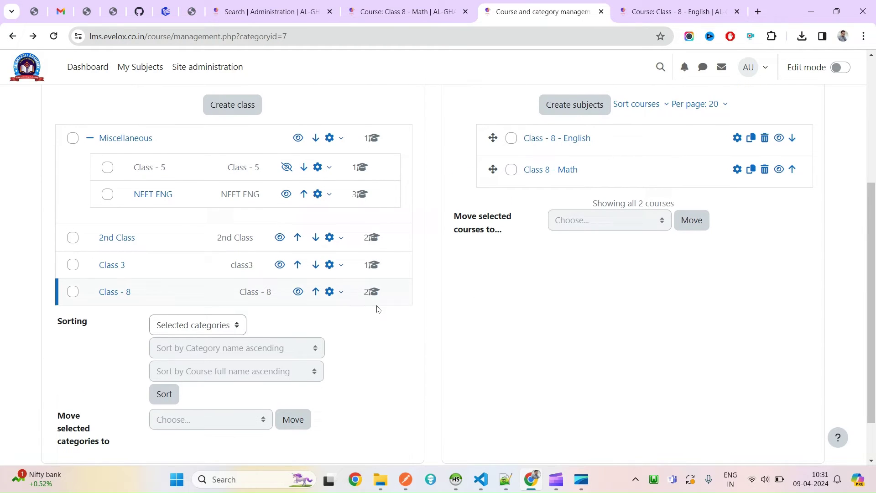
left_click(330, 292)
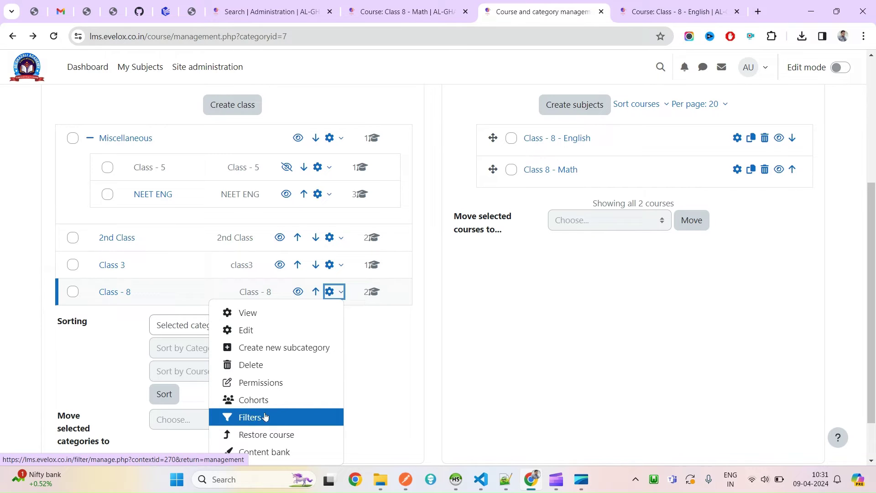
left_click(540, 338)
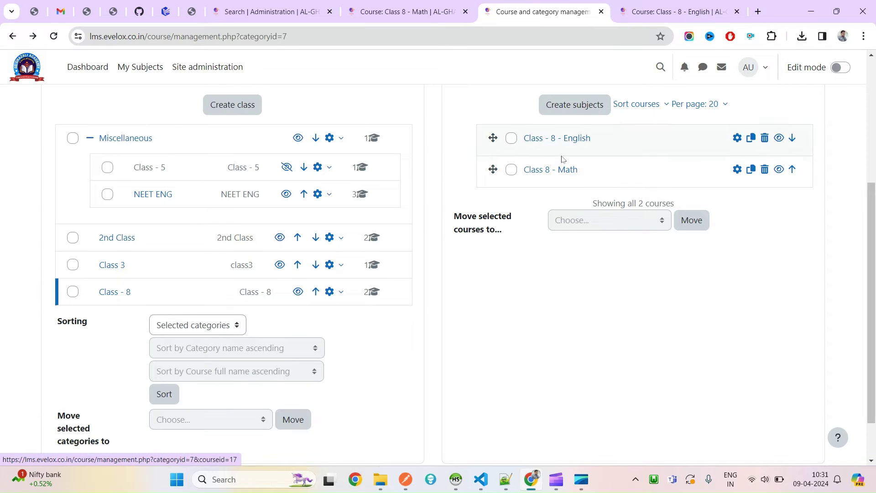
scroll(607, 186, "up", 2)
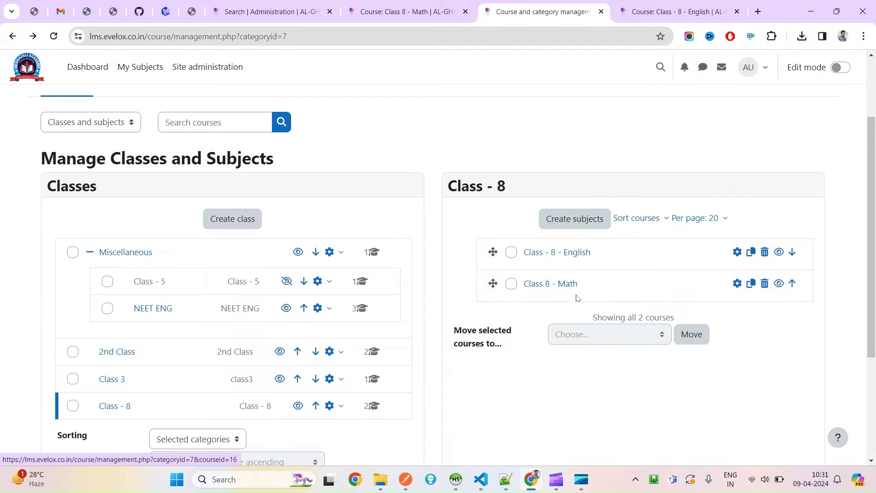
left_click(606, 285)
scroll(497, 360, "down", 2)
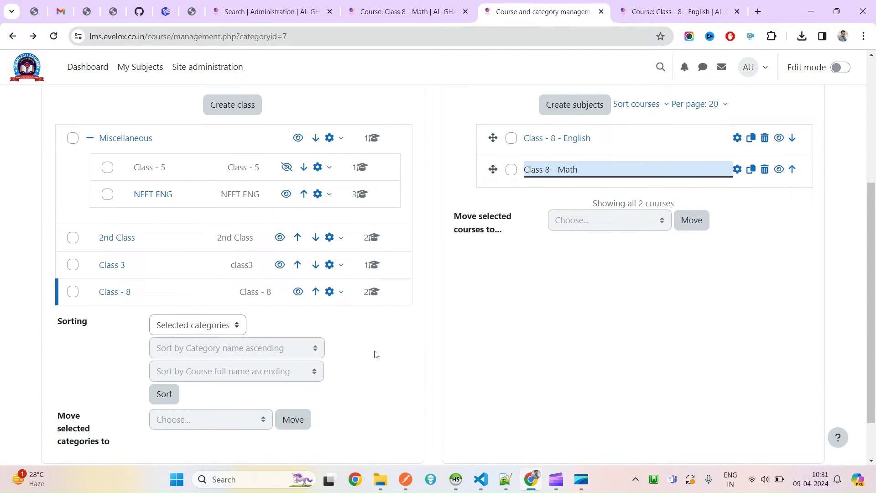
Review the Class - 8 Student cohort on Class - 8's Cohorts page, then return to the course listing.
left_click(329, 293)
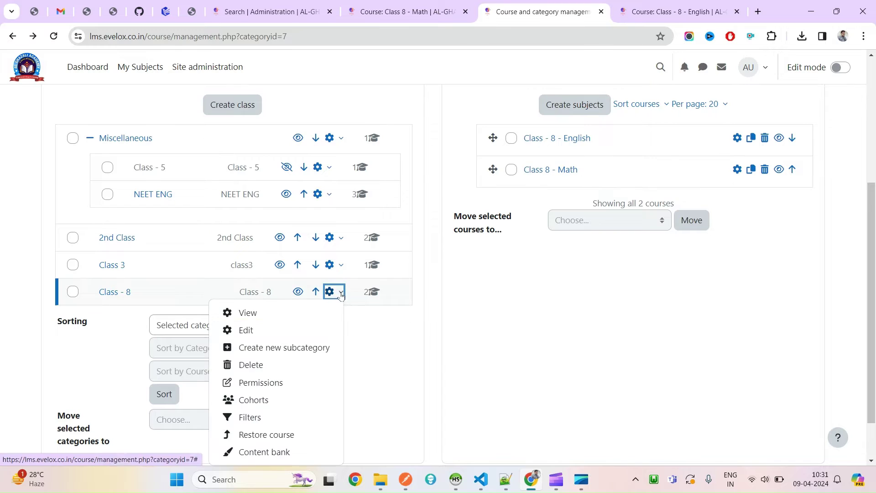
left_click(254, 404)
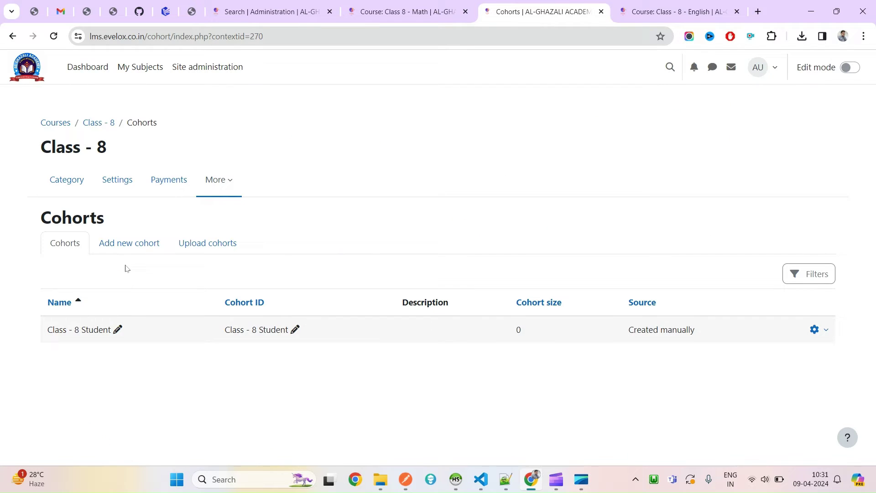
left_click(62, 332)
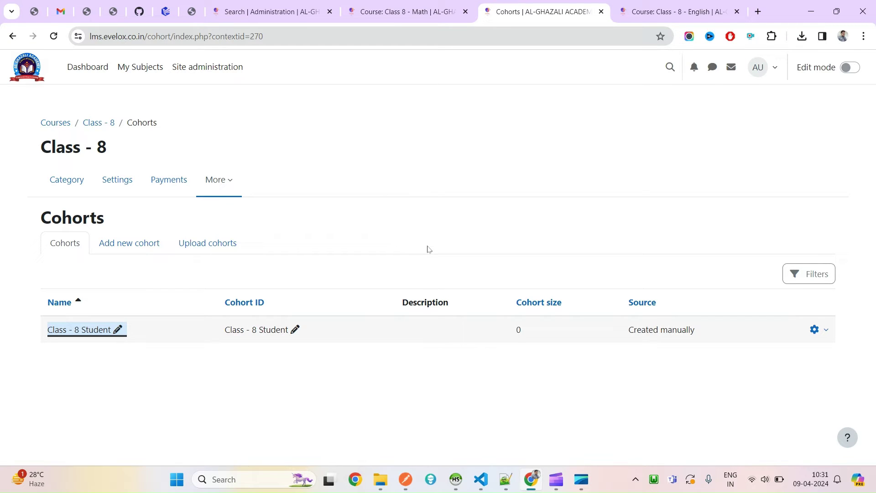
left_click(13, 36)
left_click(118, 349)
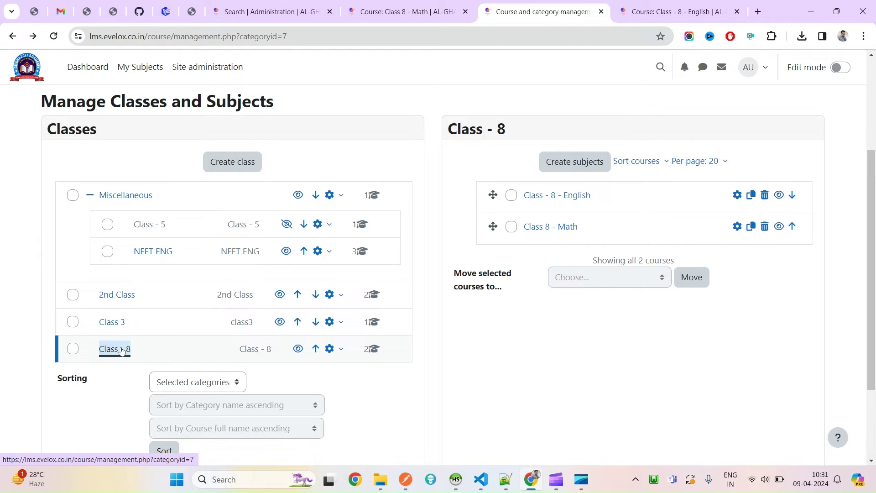
scroll(334, 283, "down", 4)
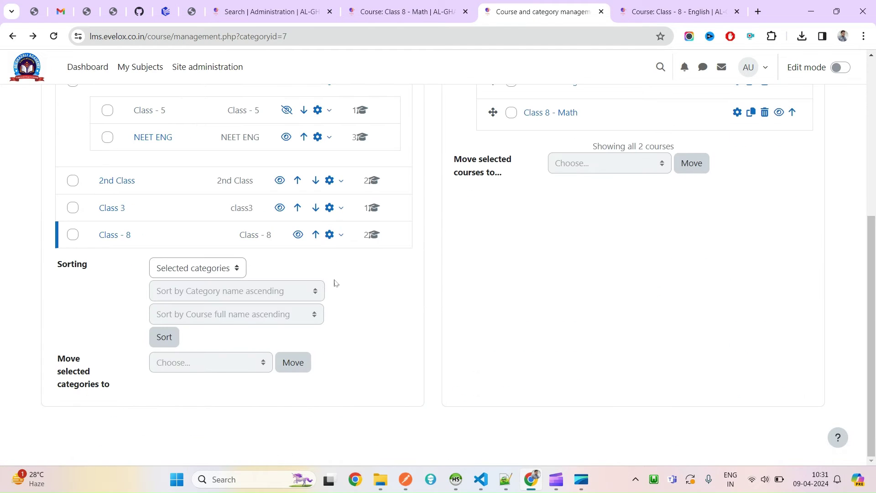
left_click(332, 234)
left_click(264, 344)
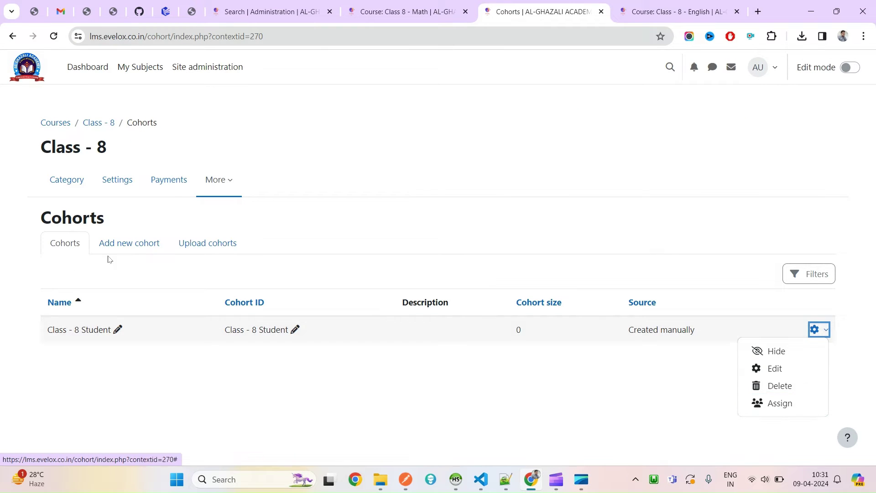
left_click(12, 36)
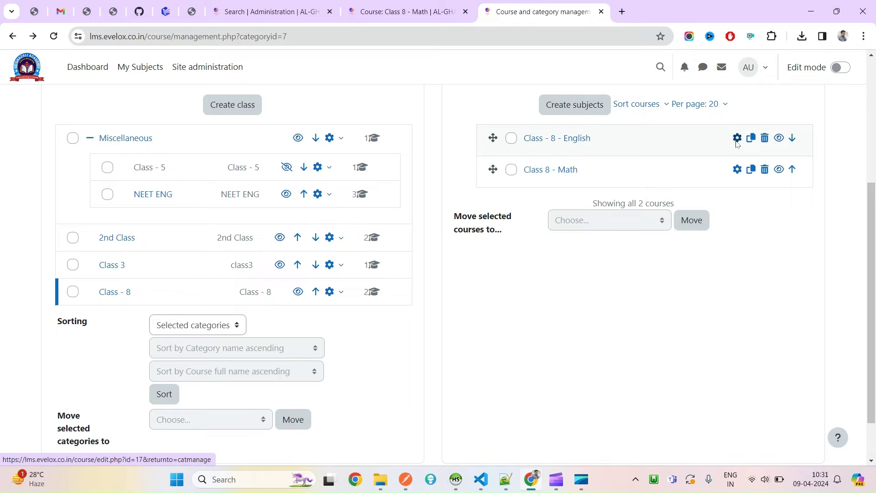
Open Class - 8 - English's participants and switch to its Enrolment methods page.
middle_click(737, 138)
left_click(668, 11)
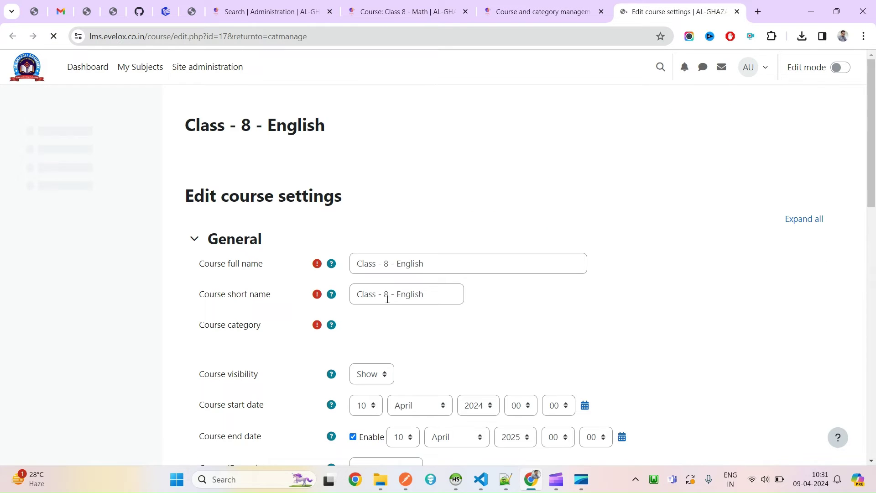
left_click(312, 154)
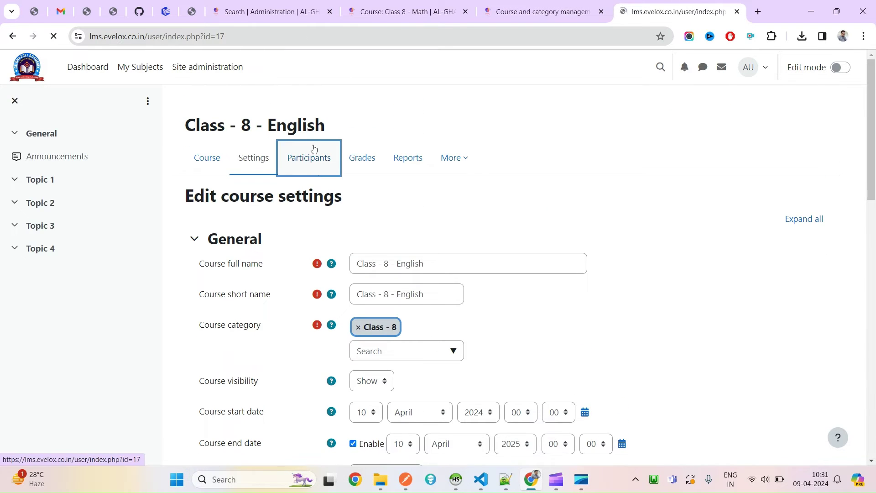
scroll(324, 200, "down", 1)
left_click(258, 155)
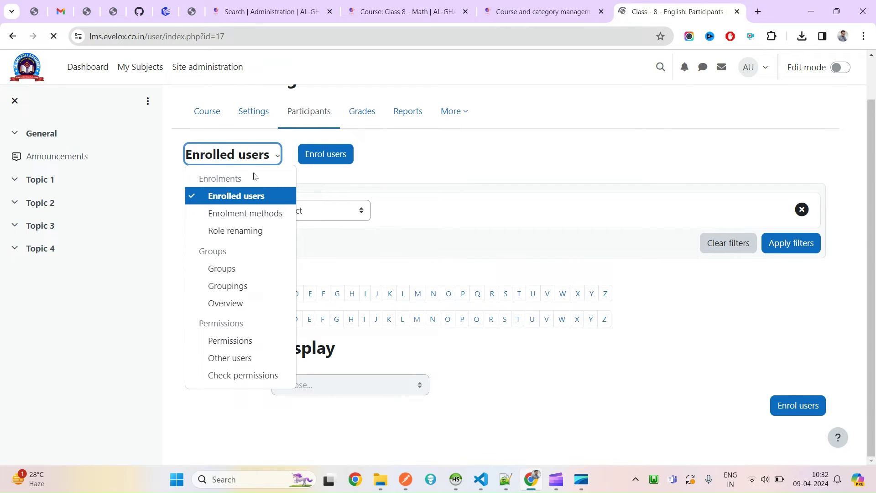
left_click(225, 218)
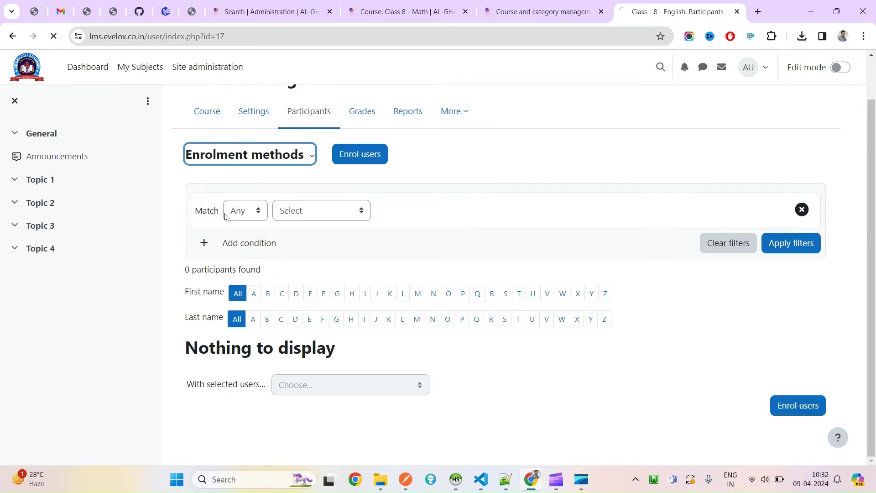
Add a Cohort sync enrolment method and pick the Class - 8 Student cohort.
left_click(278, 356)
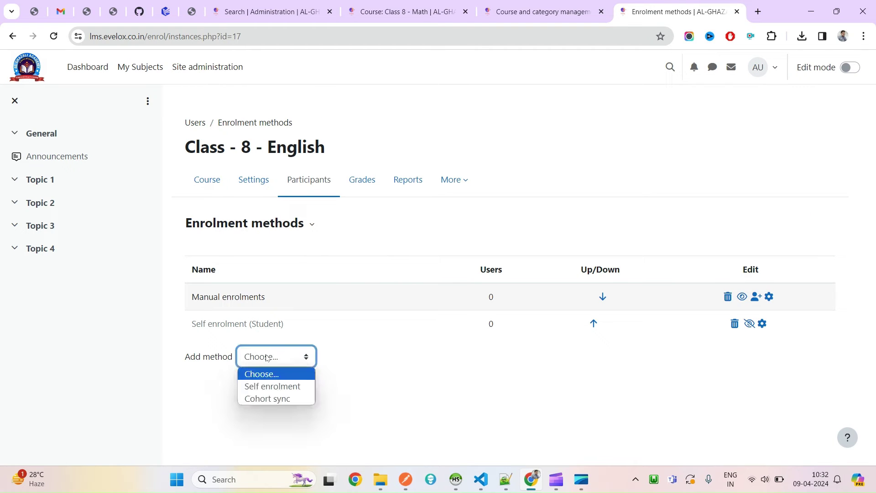
left_click_drag(181, 356, 259, 360)
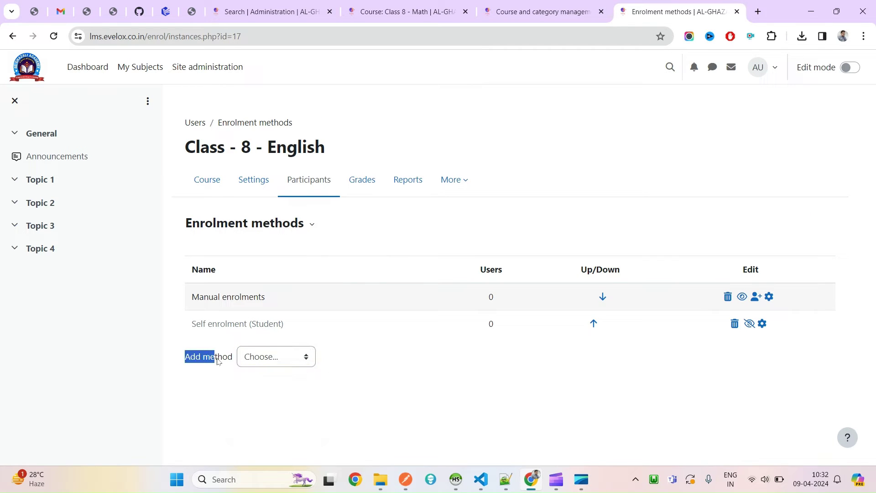
left_click(262, 359)
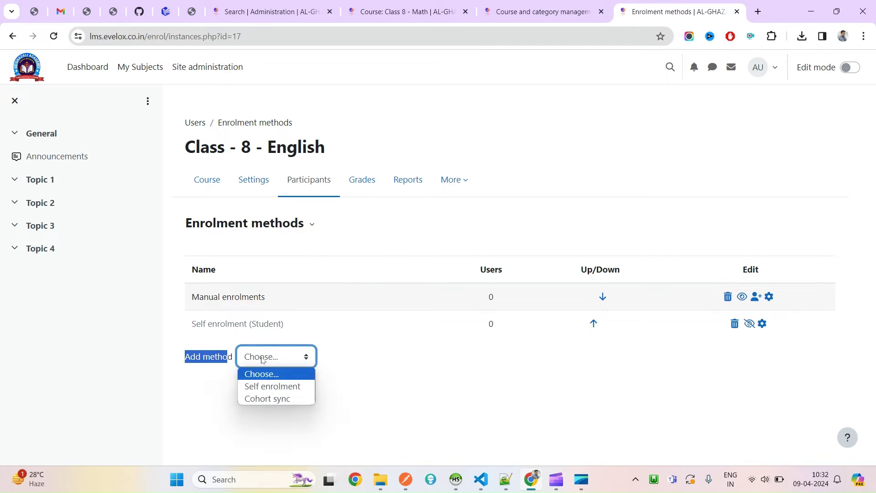
left_click(274, 399)
scroll(410, 352, "down", 1)
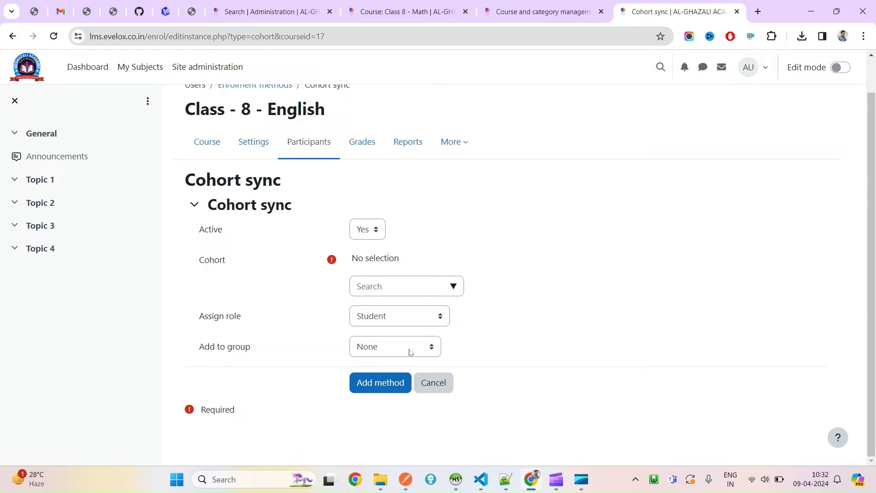
left_click(457, 293)
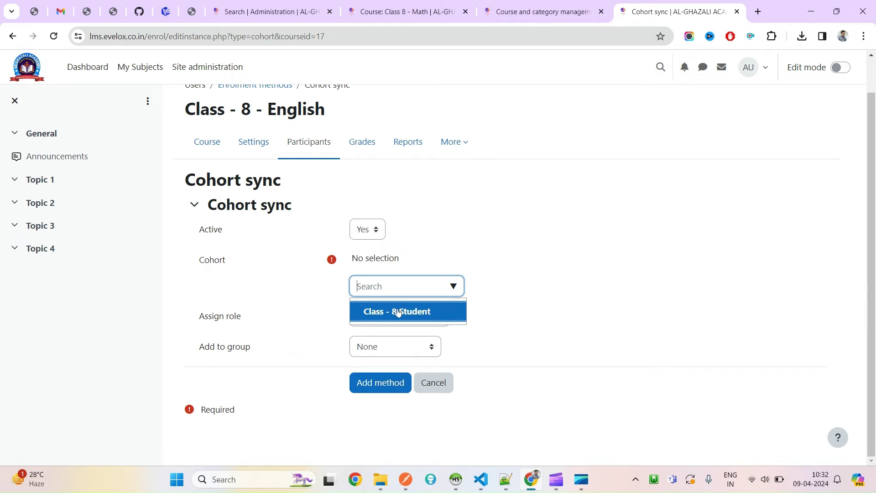
left_click(380, 312)
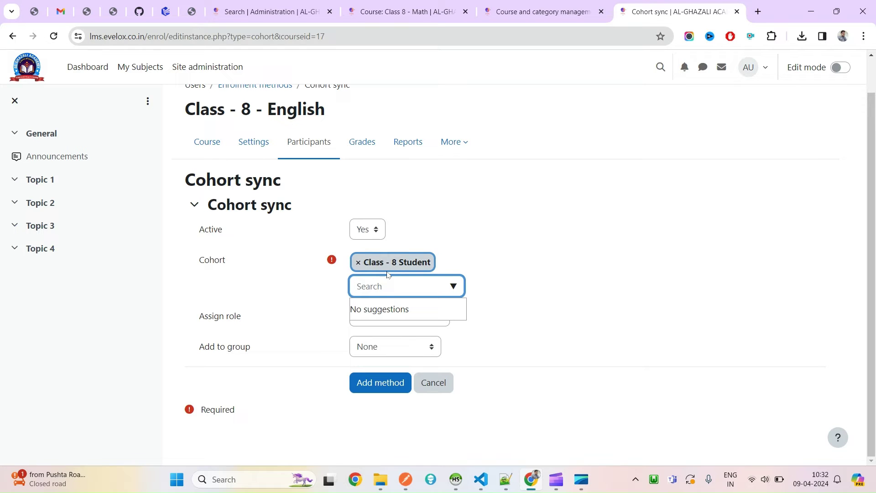
Keep the Student role, save the method, and highlight the new Cohort sync entry.
left_click(396, 391)
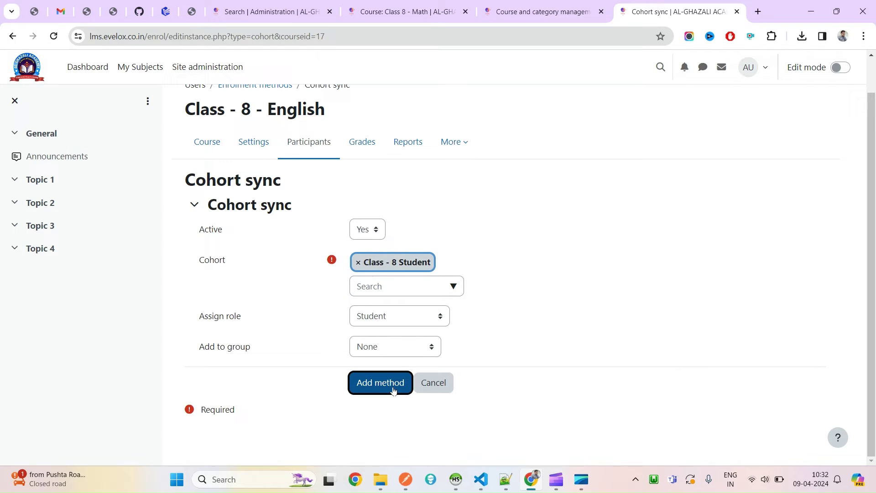
left_click(410, 317)
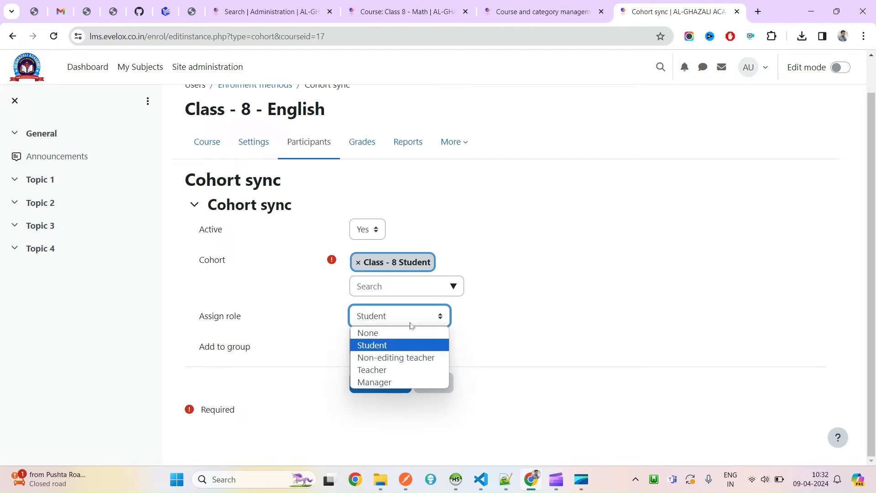
left_click(381, 346)
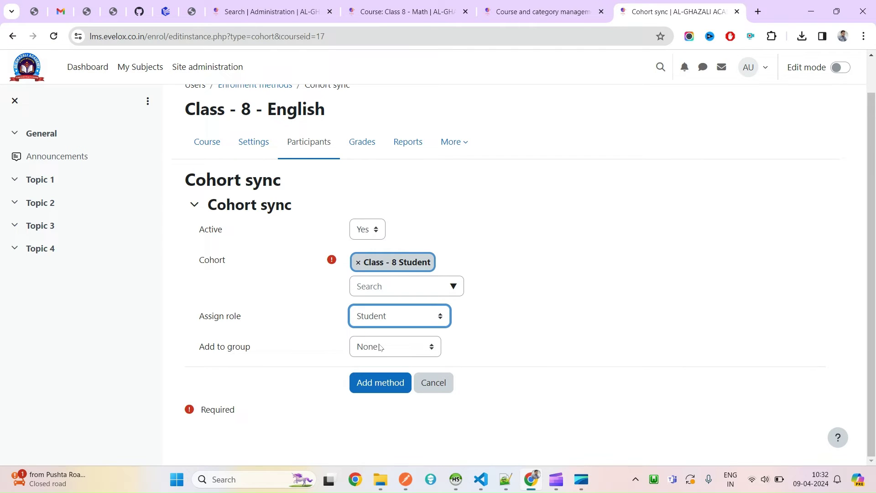
left_click(379, 387)
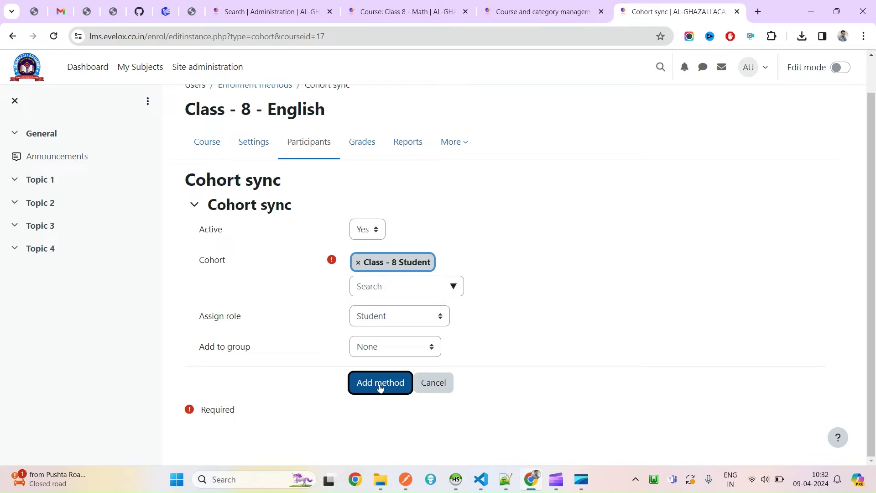
left_click(380, 388)
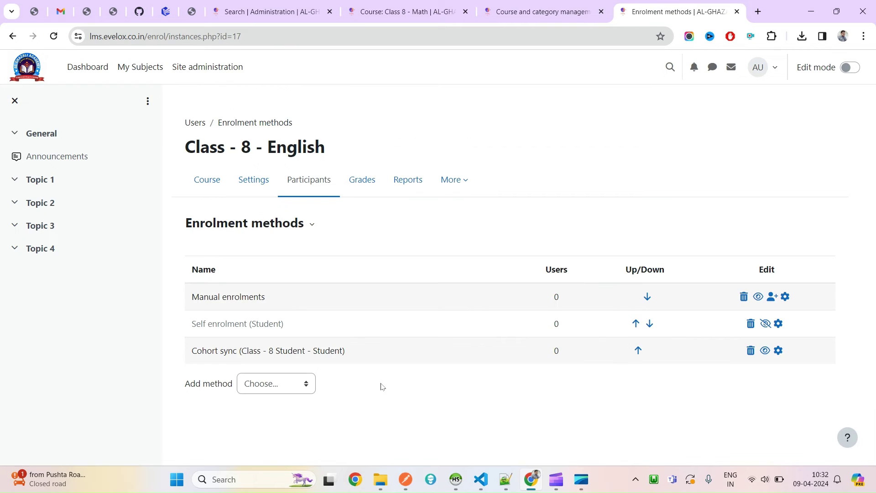
left_click_drag(192, 350, 384, 354)
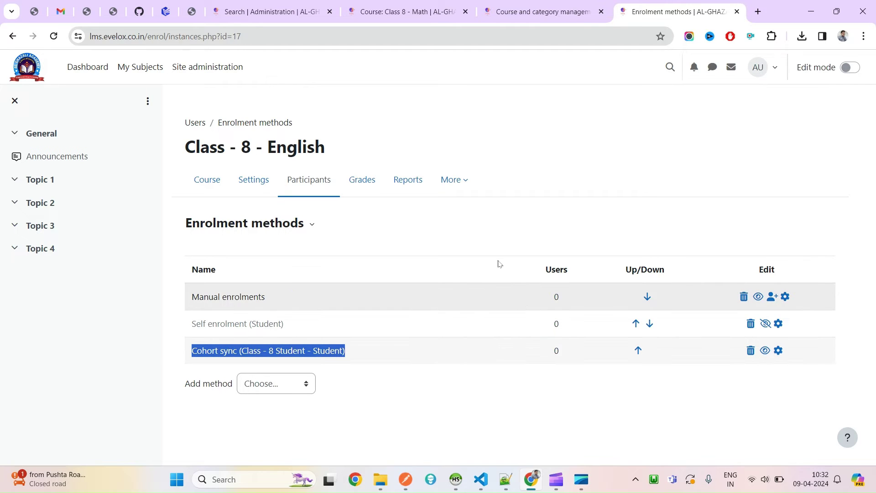
double_click(223, 148)
left_click_drag(223, 149, 313, 148)
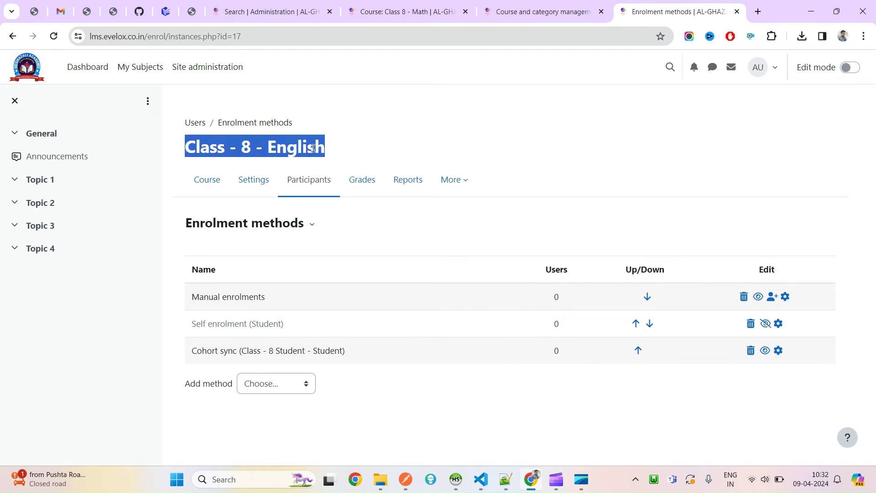
Open Class 8 - Math's enrolment methods page and close the English enrolment tab.
left_click(550, 6)
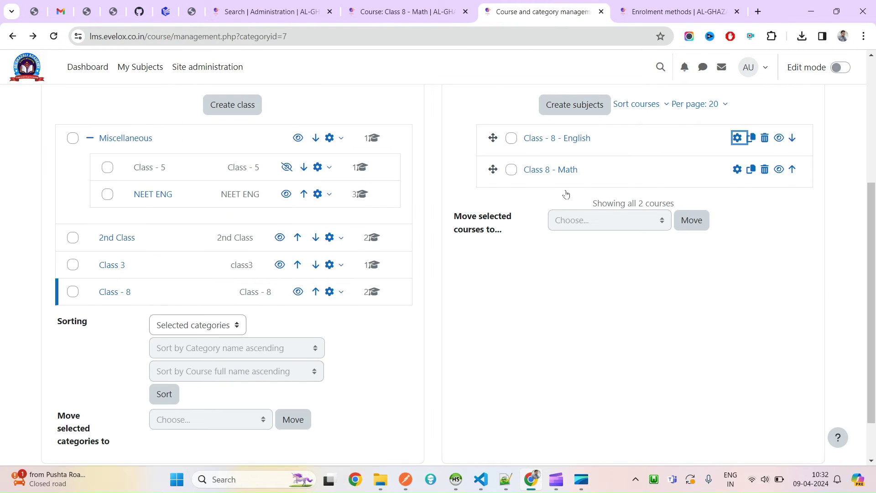
middle_click(734, 171)
middle_click(596, 5)
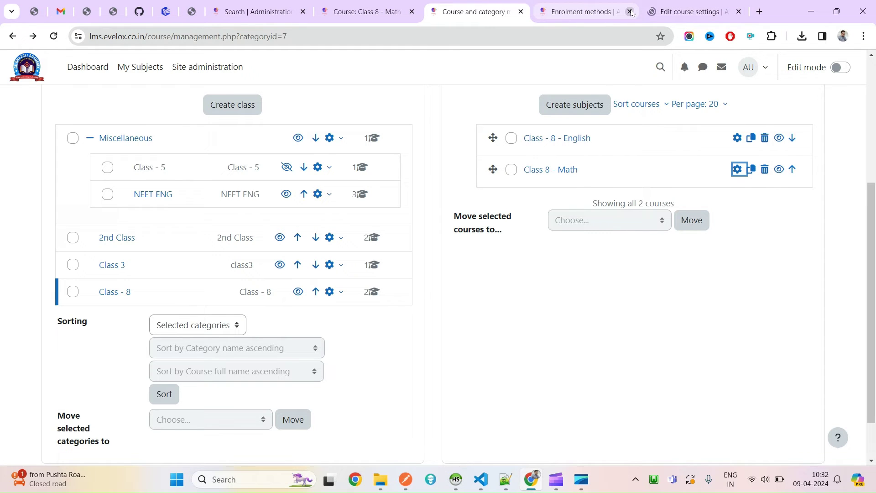
left_click(595, 6)
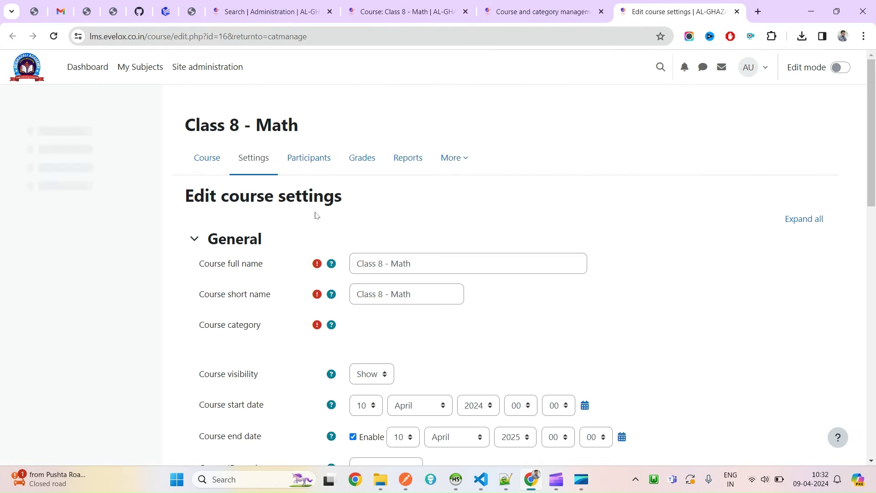
left_click(307, 156)
scroll(303, 334, "down", 1)
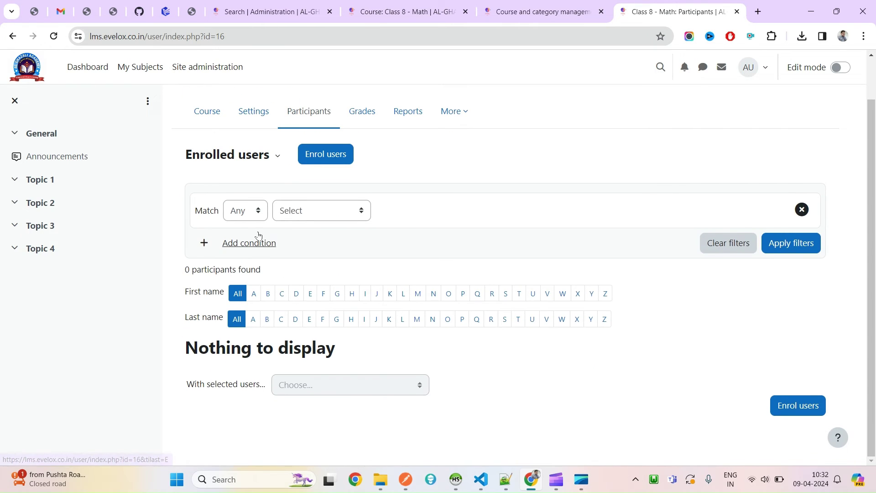
left_click(241, 157)
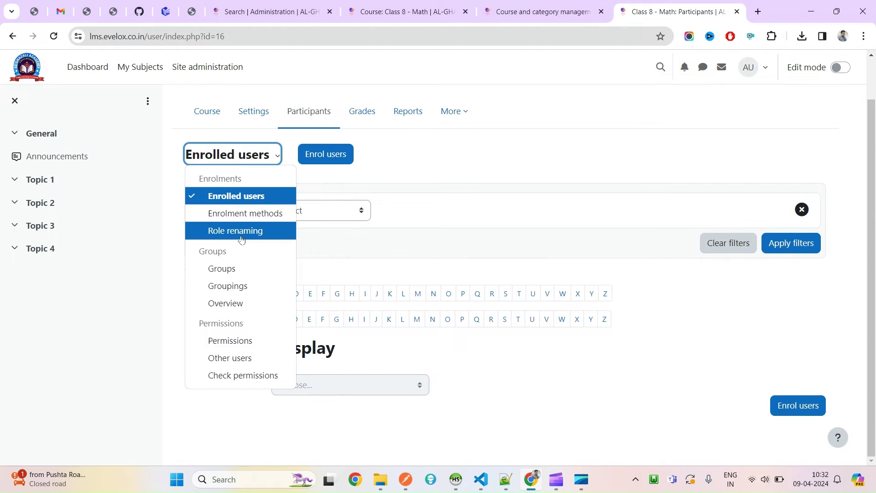
left_click(245, 212)
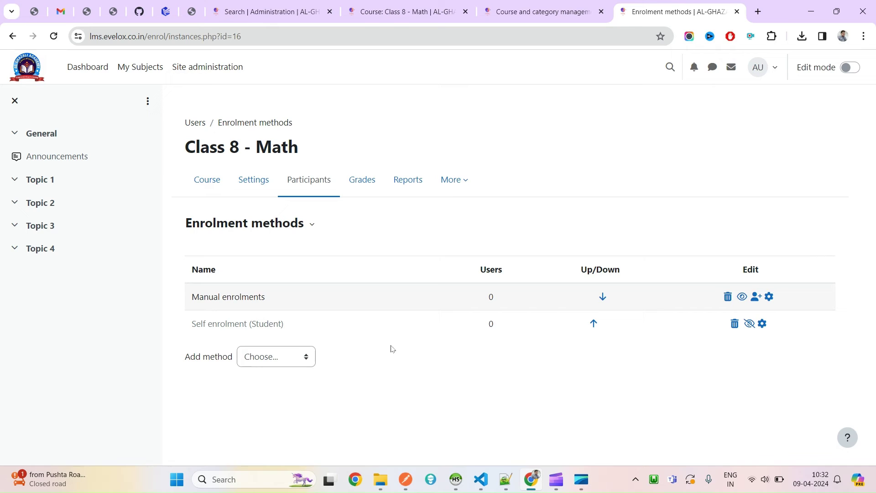
Add a cohort sync enrolment for the Class - 8 Student cohort to Class 8 - Math.
left_click(293, 355)
left_click(281, 398)
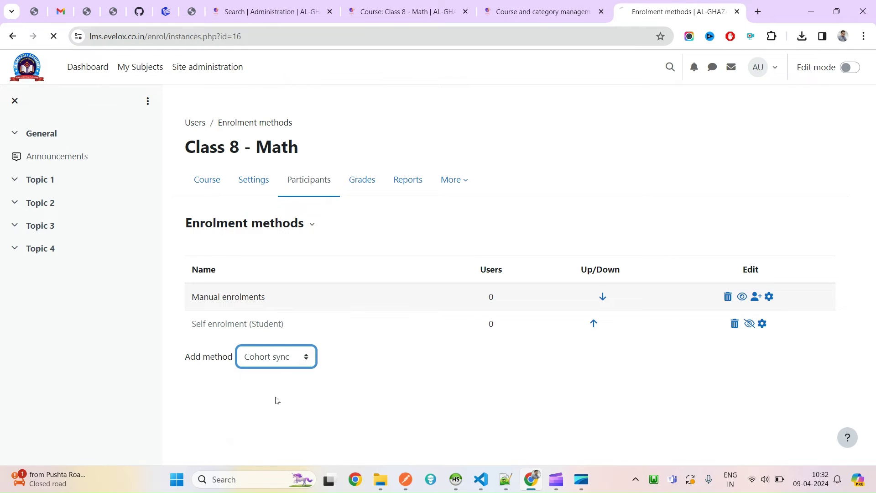
left_click(449, 293)
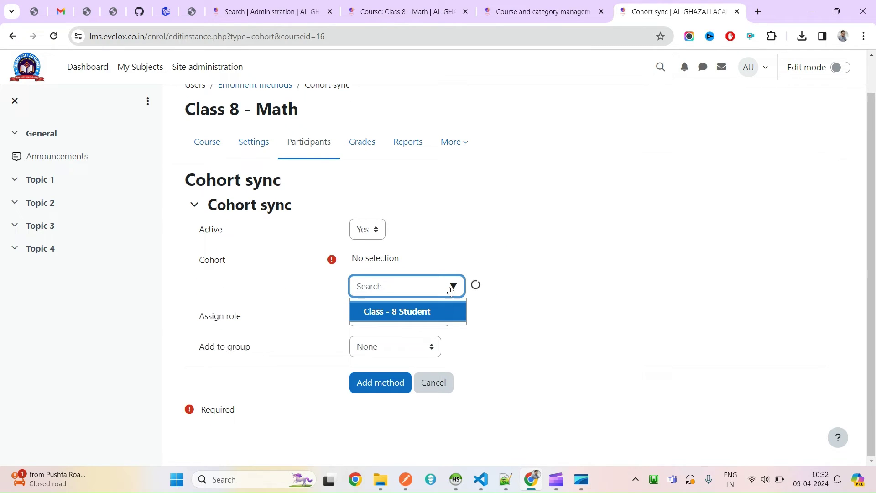
left_click(392, 315)
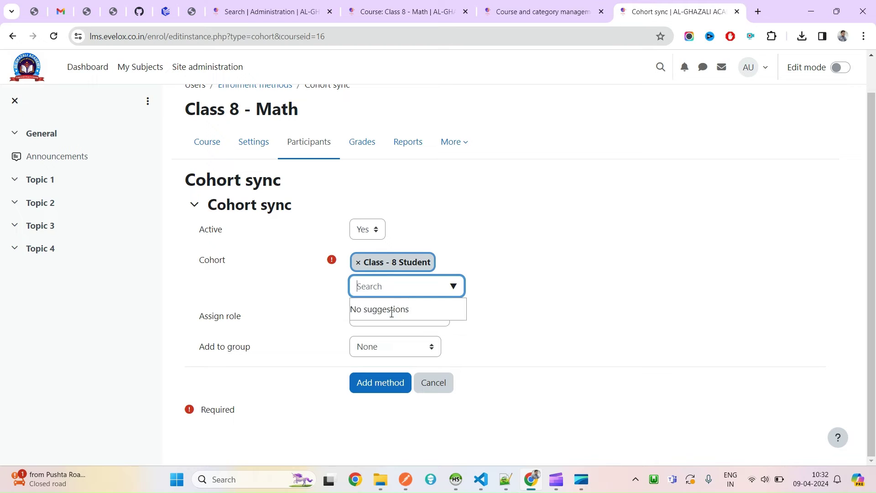
left_click(384, 383)
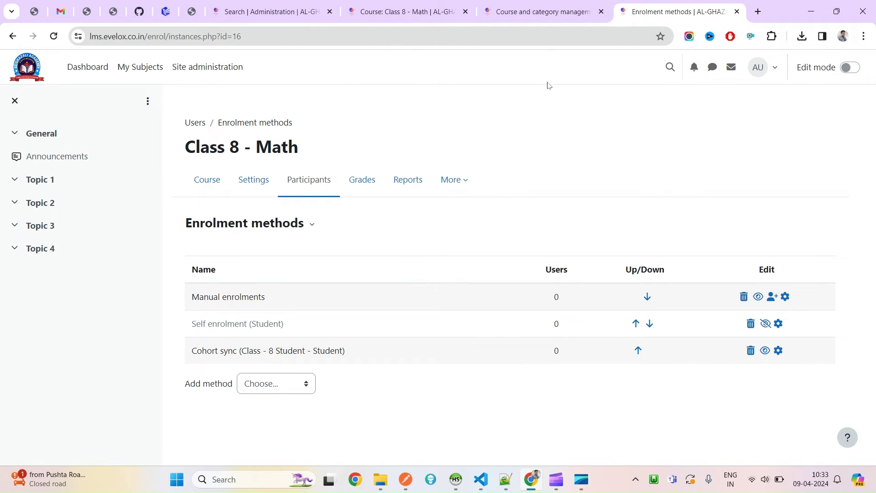
left_click(553, 13)
scroll(479, 337, "up", 2)
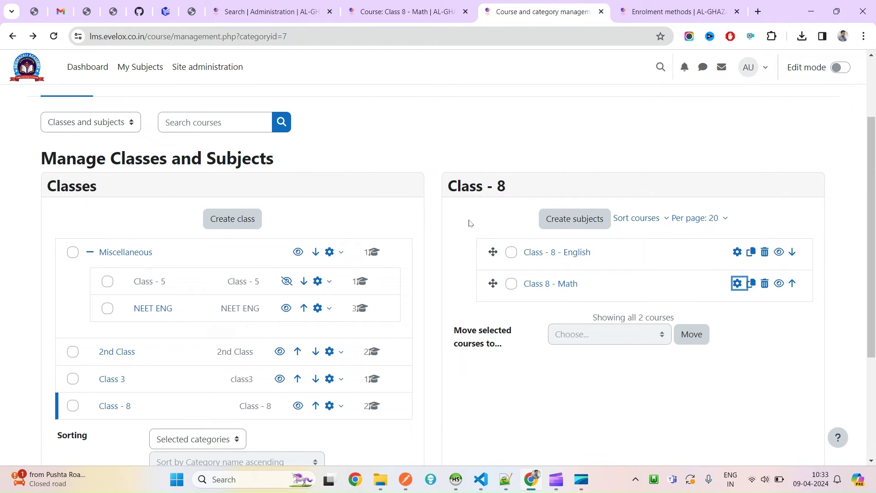
Reload course management and list the cohorts of the Class - 8 category.
key("F5")
scroll(445, 274, "down", 3)
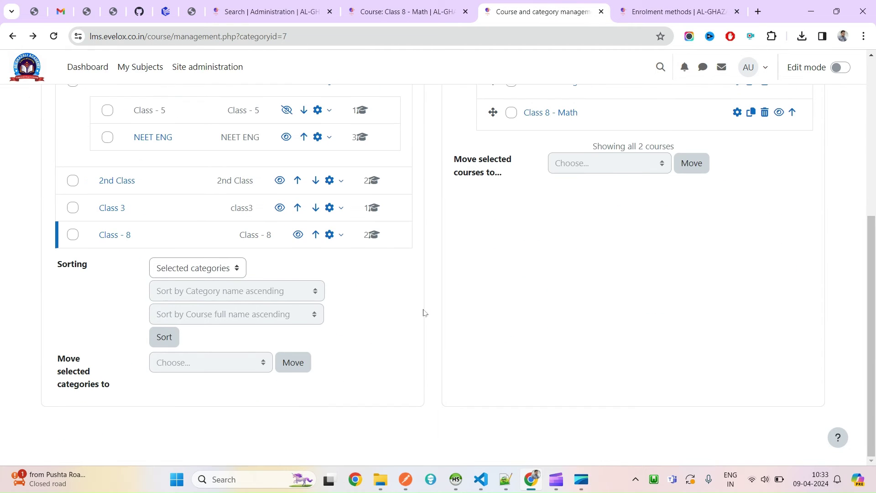
left_click(332, 234)
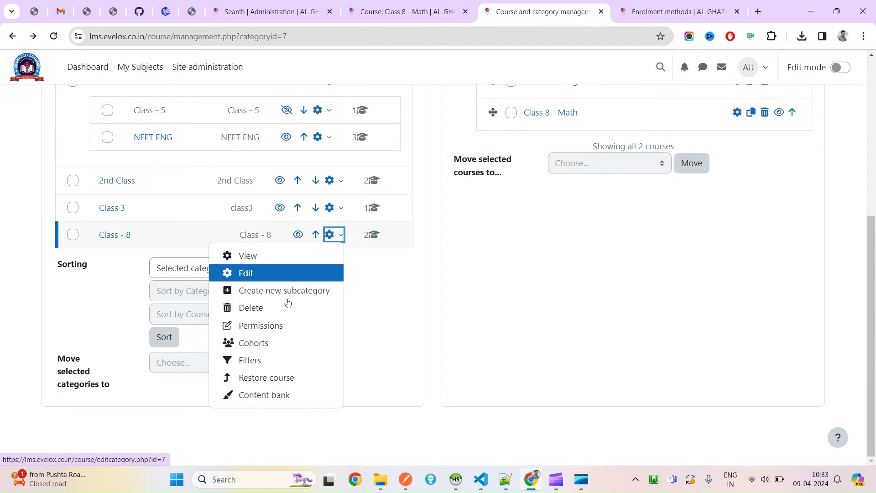
left_click(258, 344)
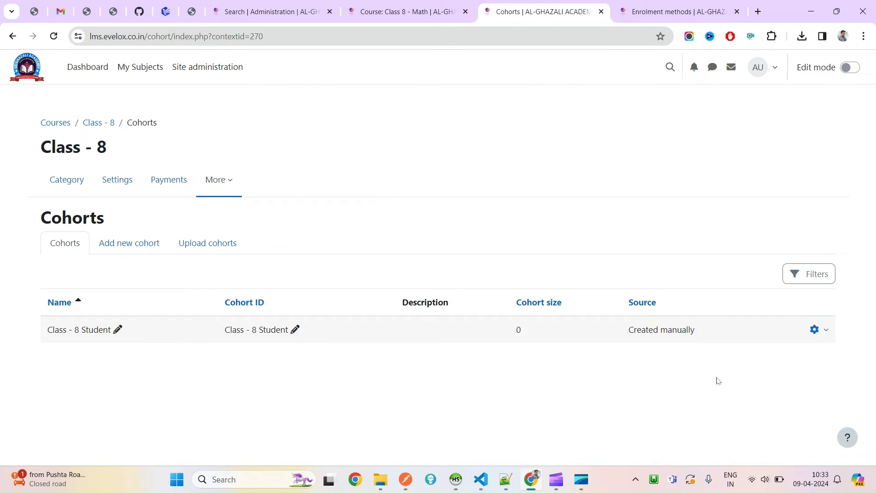
Close the Math enrolment methods tab and start assigning members to Class - 8 Student.
middle_click(13, 38)
left_click(582, 12)
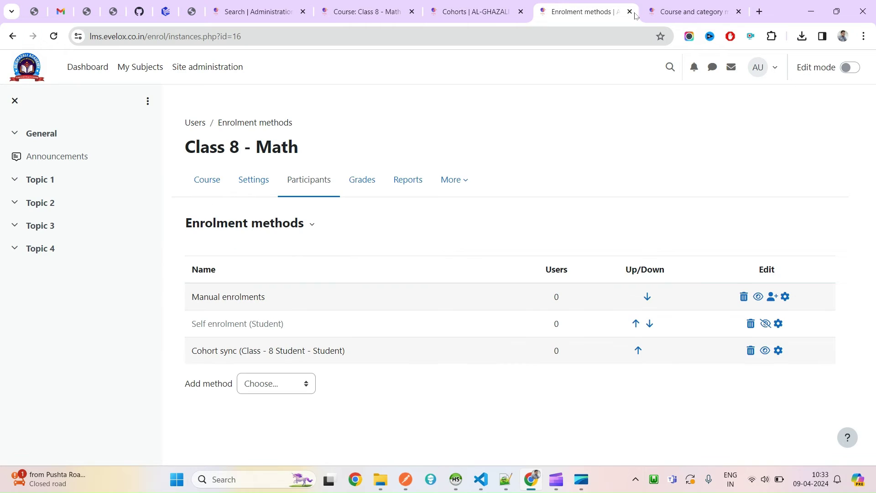
left_click(630, 12)
scroll(464, 201, "up", 3)
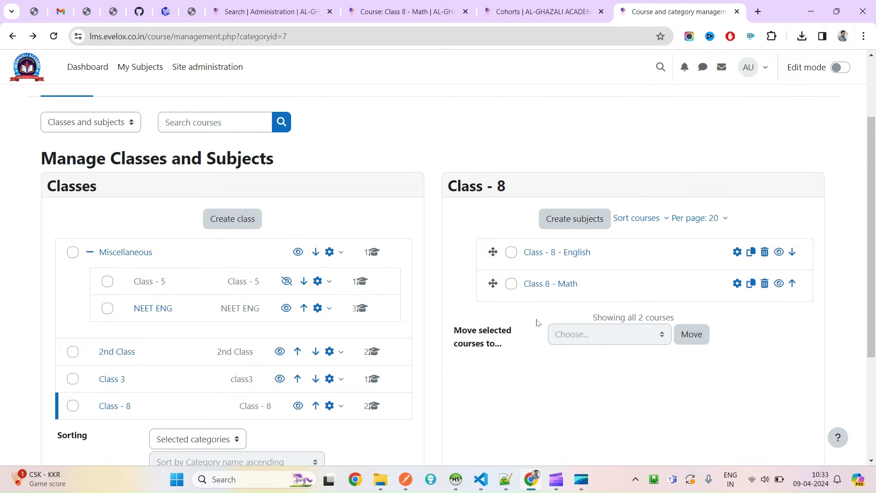
scroll(337, 283, "down", 2)
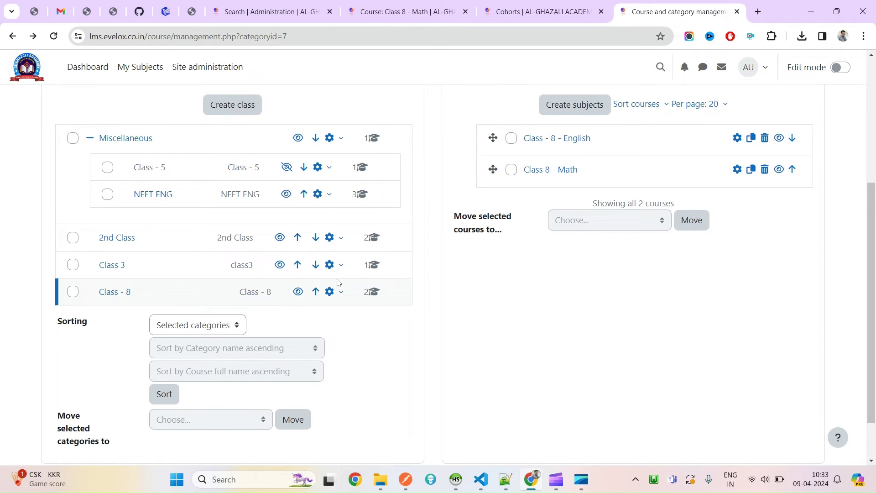
left_click(524, 3)
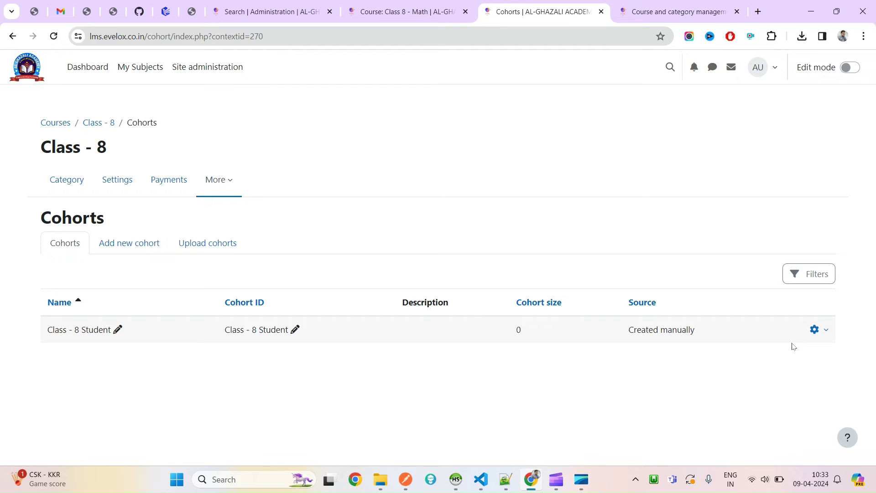
left_click(816, 329)
left_click(775, 403)
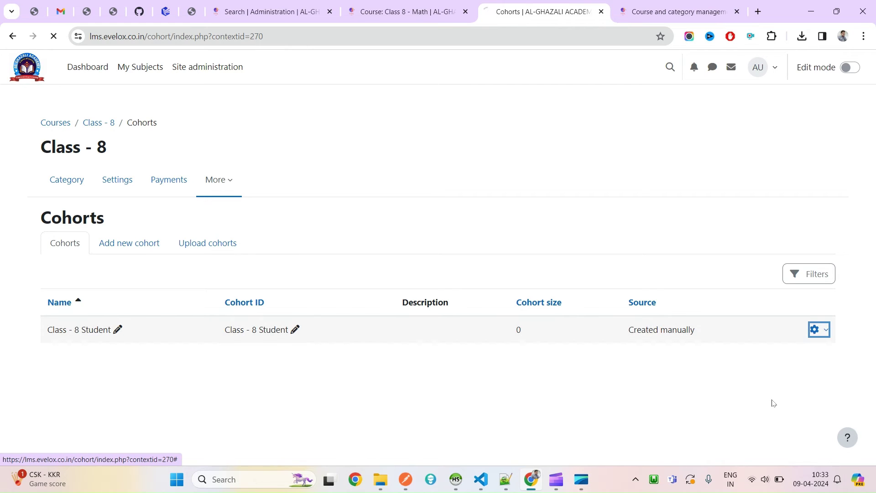
scroll(606, 383, "down", 3)
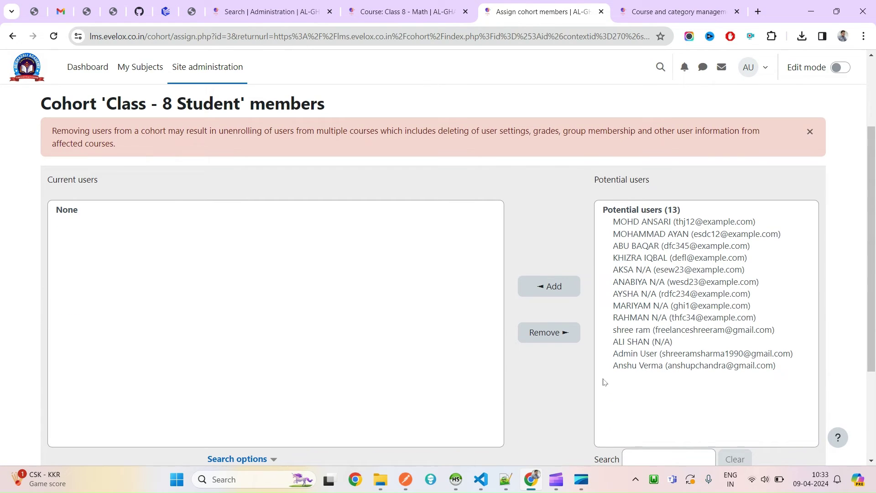
left_click(693, 221)
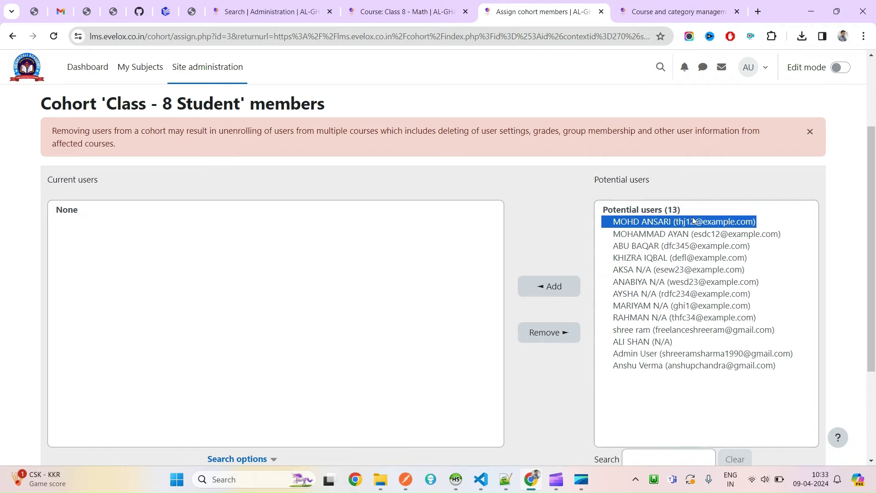
left_click(558, 291)
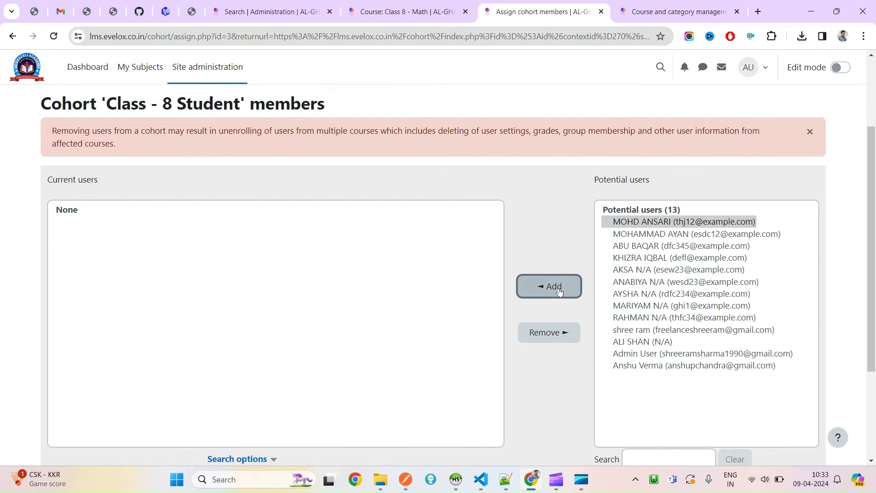
scroll(138, 234, "down", 2)
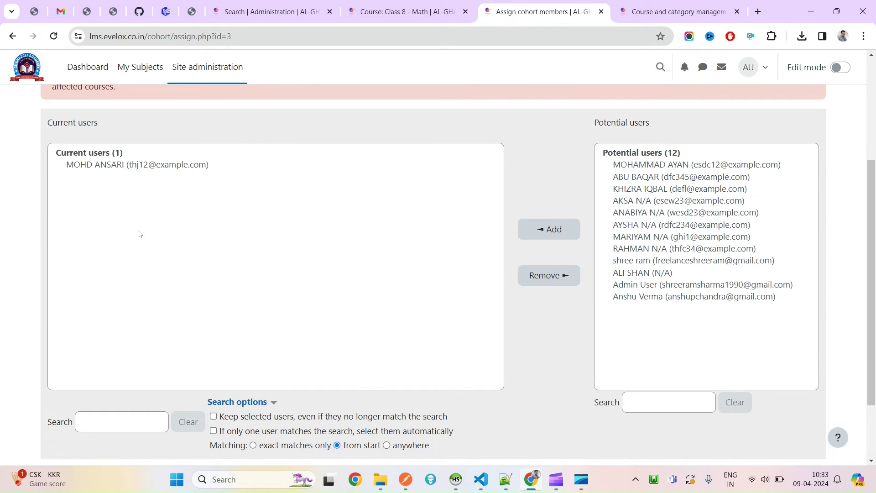
left_click(180, 169)
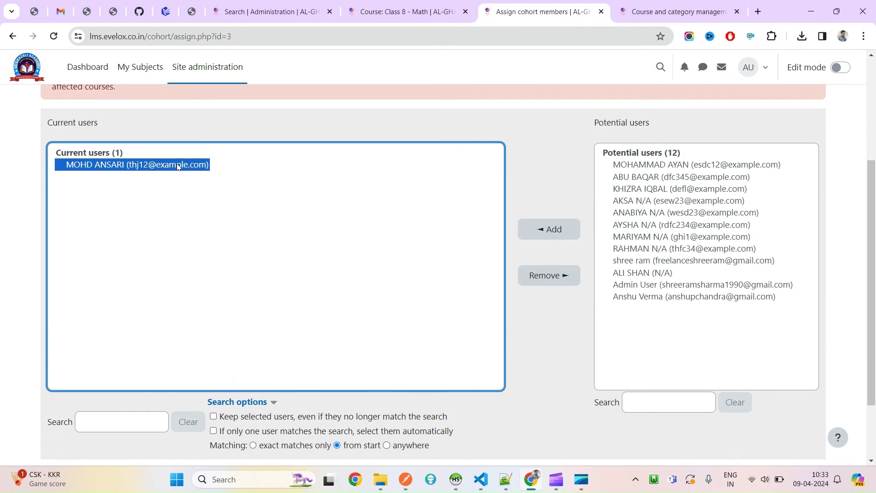
right_click(180, 168)
left_click(219, 426)
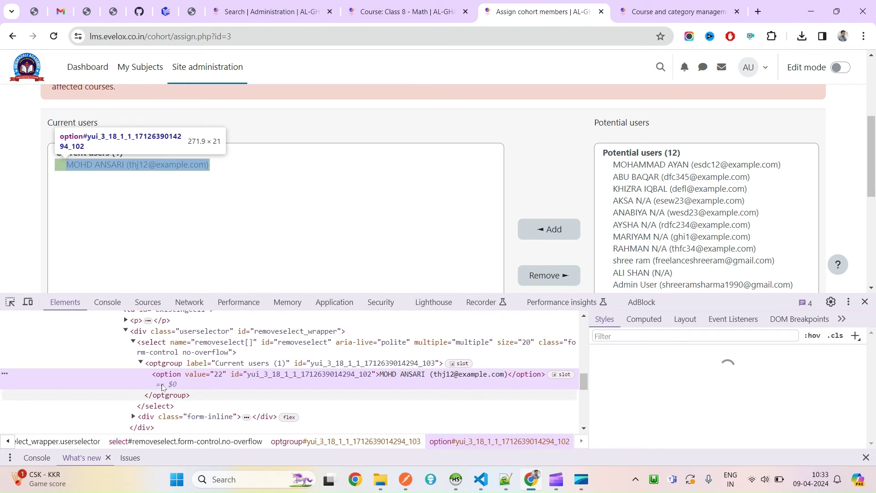
double_click(446, 375)
left_click_drag(446, 375, 490, 377)
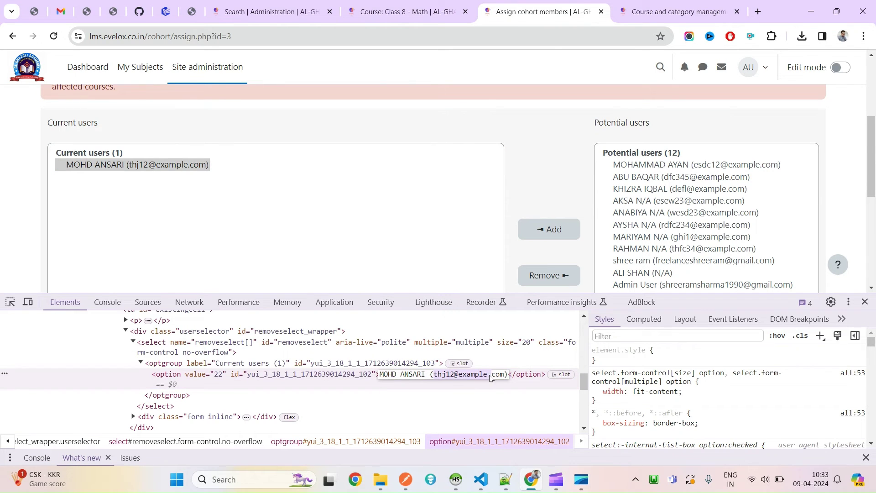
left_click(670, 6)
scroll(274, 194, "up", 3)
left_click(213, 69)
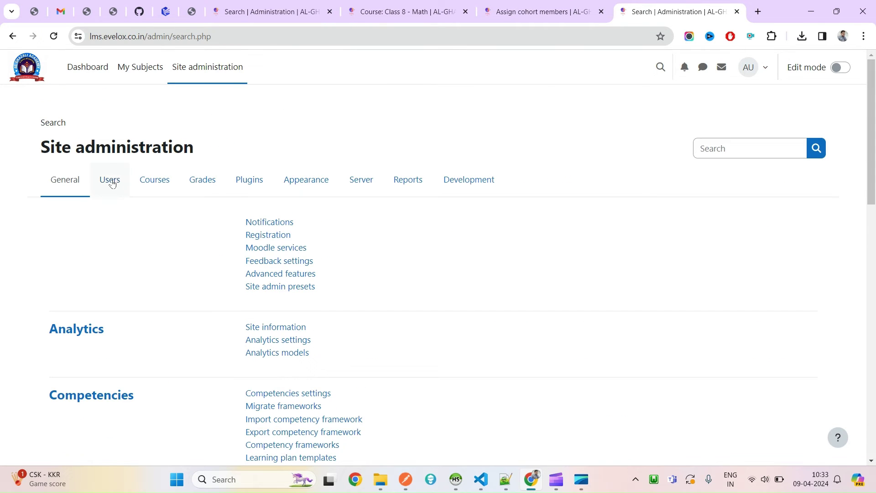
left_click(110, 180)
left_click(297, 263)
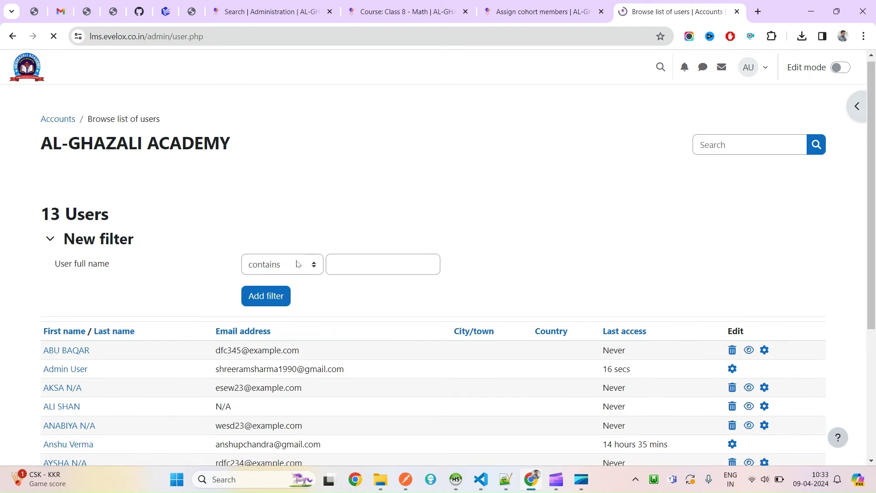
scroll(297, 256, "down", 2)
key("ctrl+f")
type("thj12@example.com")
scroll(297, 260, "down", 2)
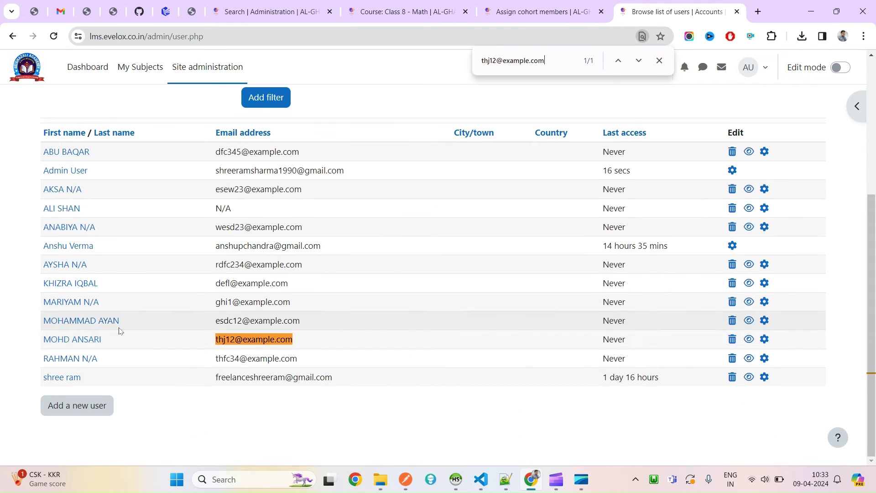
scroll(76, 340, "down", 5)
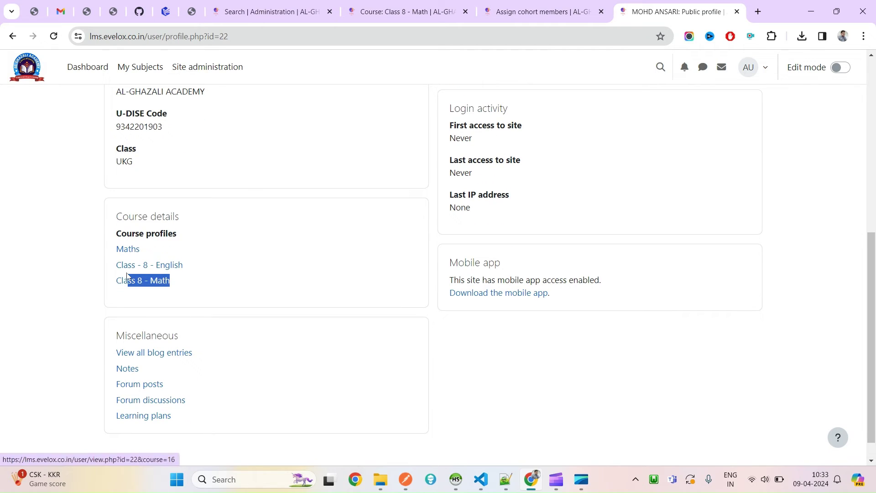
left_click_drag(209, 289, 116, 263)
left_click(177, 288)
left_click_drag(176, 288, 107, 274)
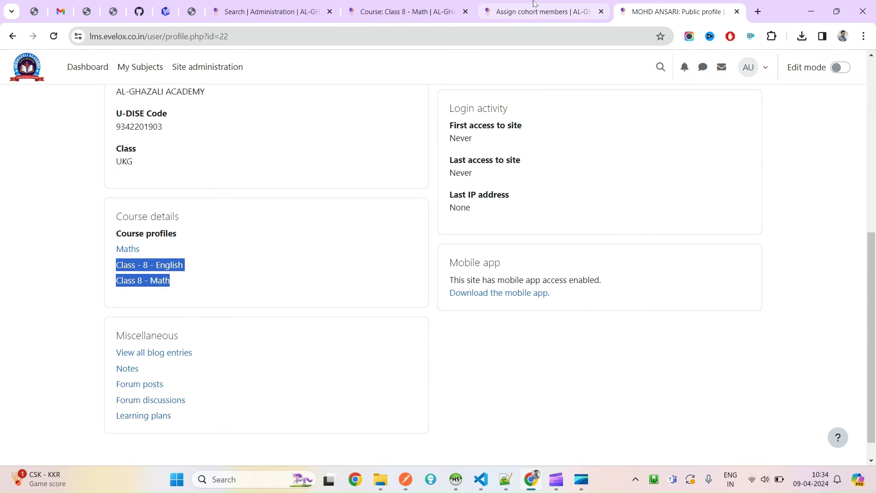
key("ctrl+shift+Tab")
key("ctrl+shift+Tab")
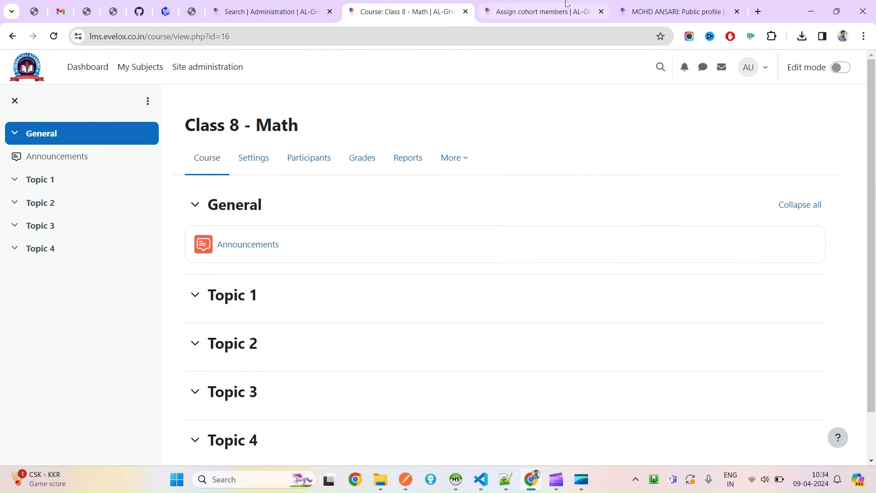
left_click(219, 69)
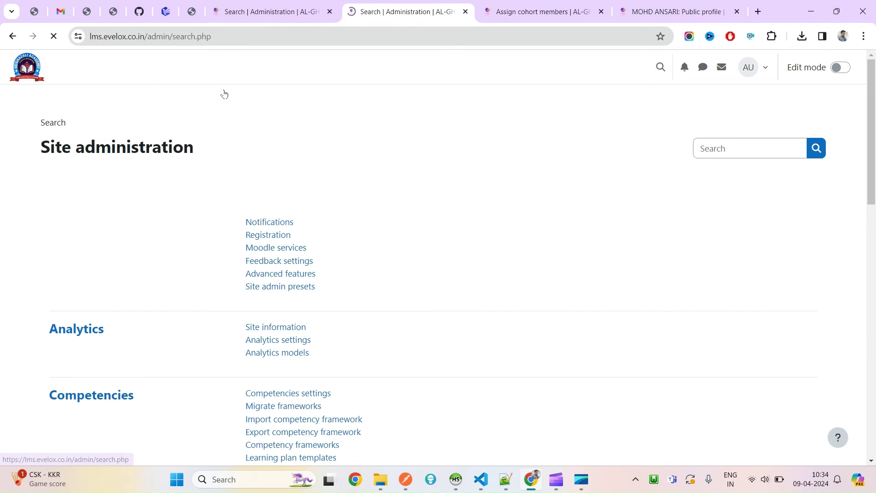
left_click(166, 183)
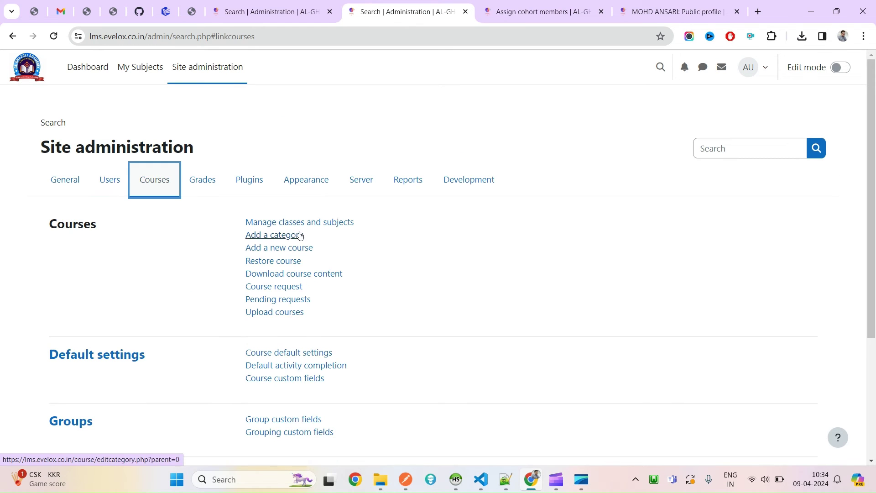
left_click(307, 230)
scroll(164, 388, "down", 2)
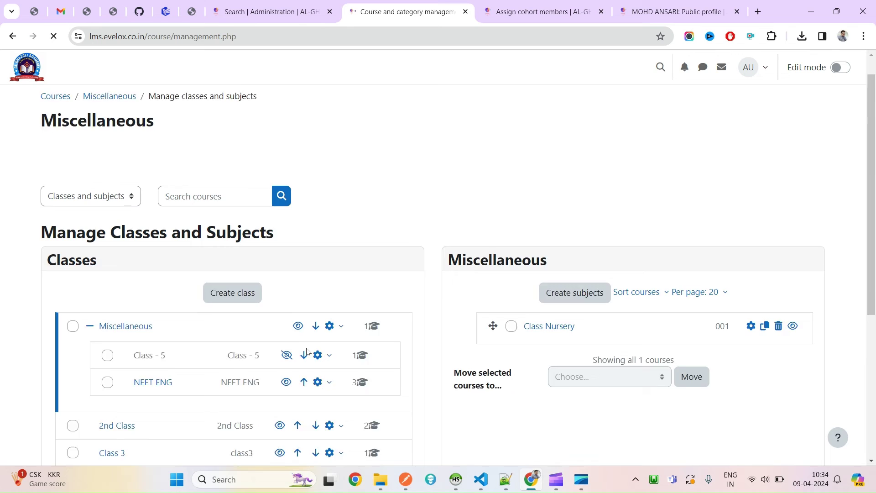
left_click(114, 391)
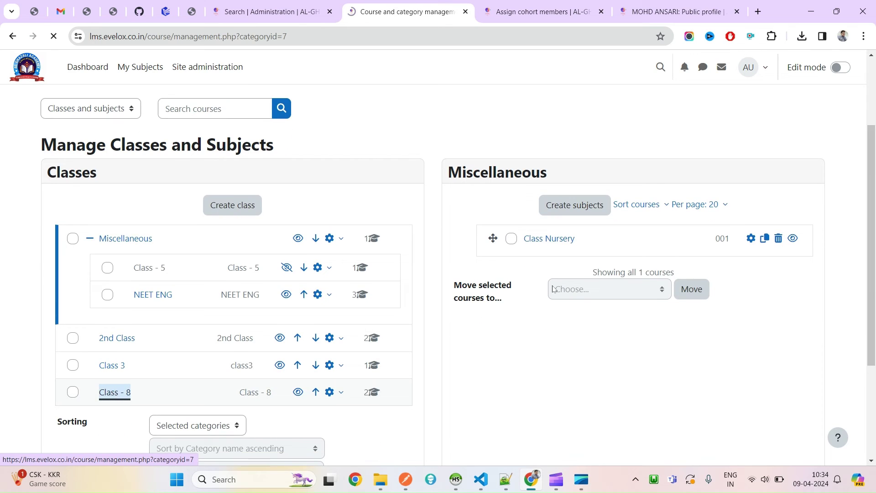
scroll(574, 367, "down", 2)
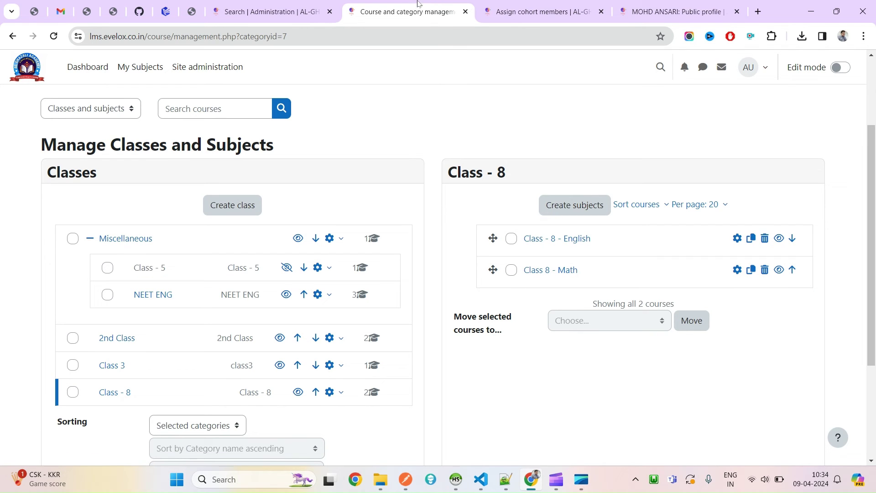
left_click(647, 10)
scroll(261, 222, "up", 5)
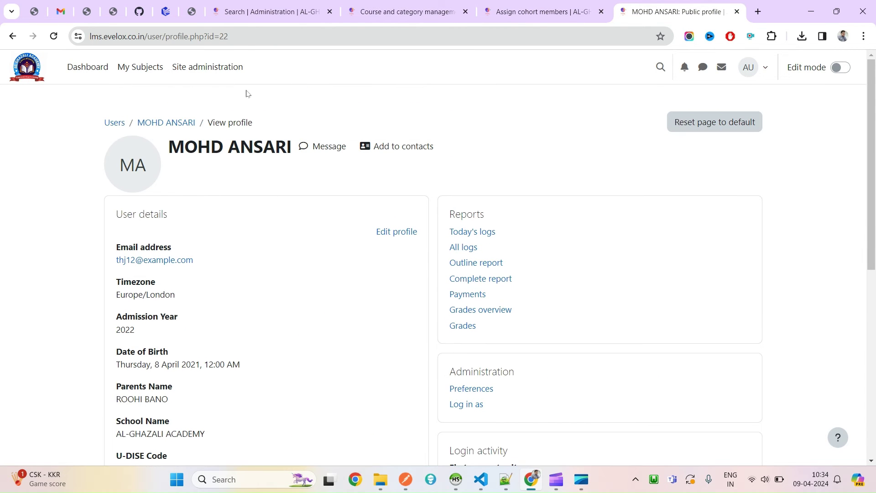
Open ANABIYA's profile from the user list and reload it, confirming only Maths is listed.
left_click(208, 69)
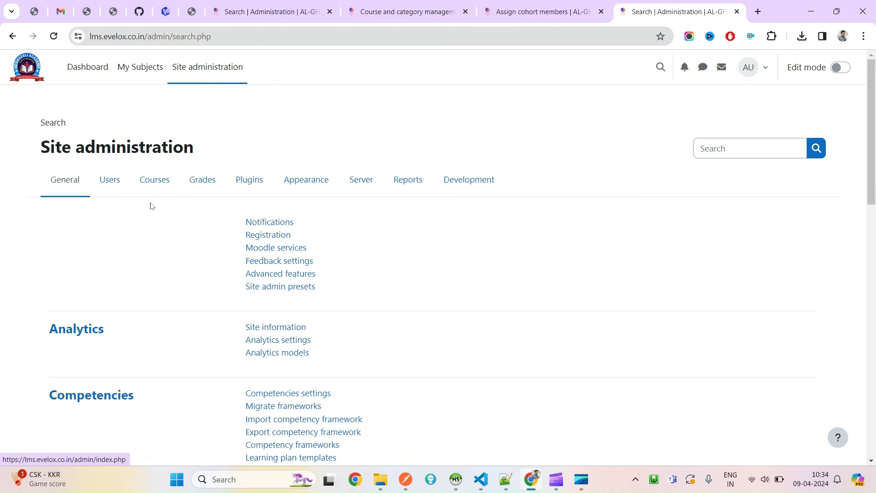
left_click(110, 179)
left_click(285, 262)
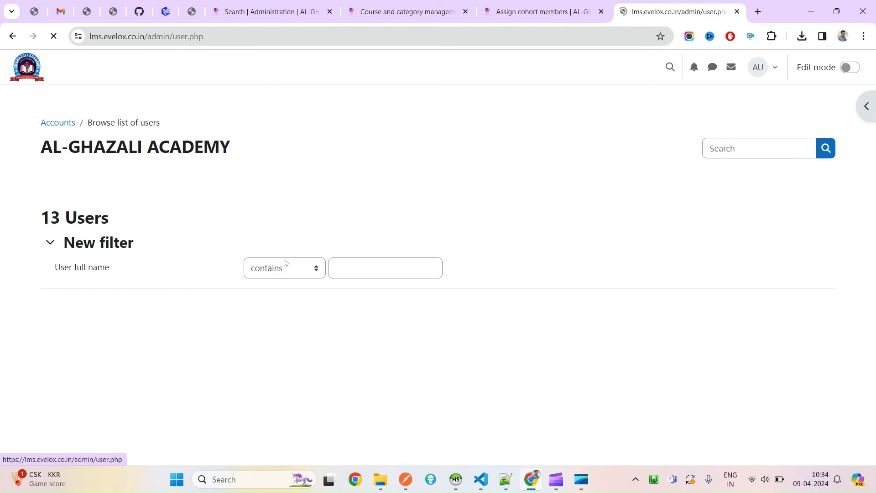
scroll(285, 262, "down", 5)
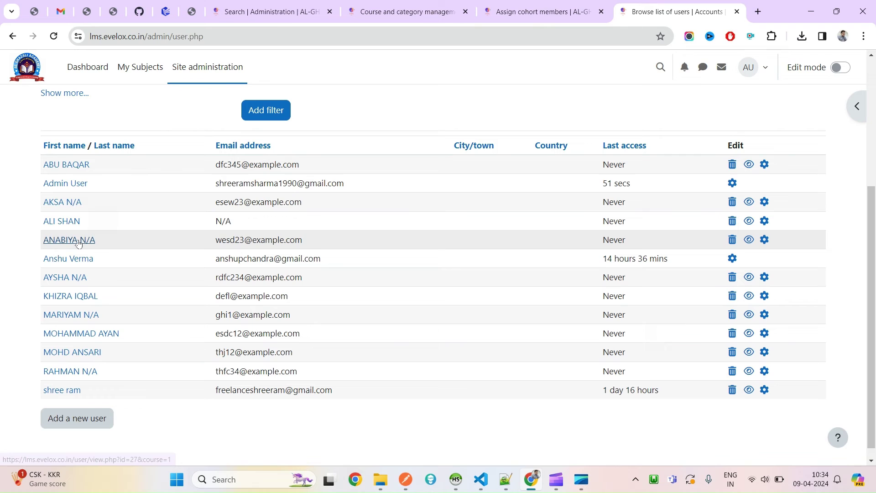
left_click(69, 241)
scroll(280, 315, "down", 3)
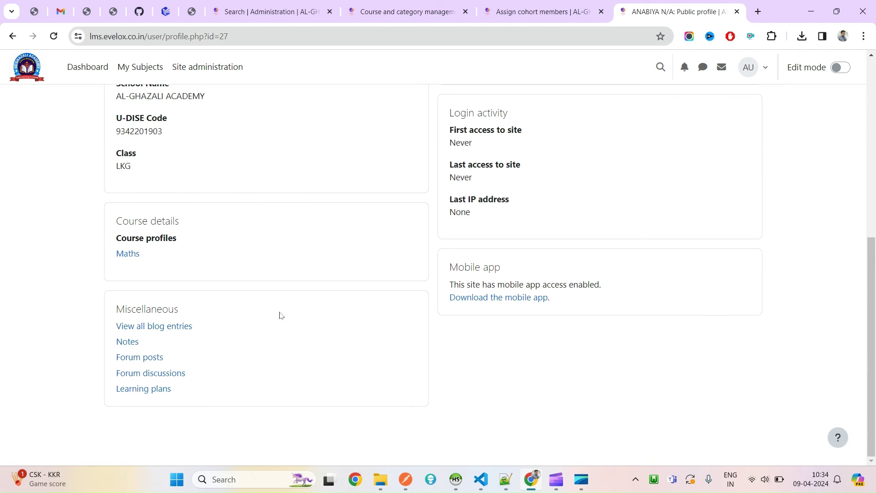
scroll(203, 290, "up", 2)
scroll(244, 228, "up", 2)
scroll(238, 270, "up", 1)
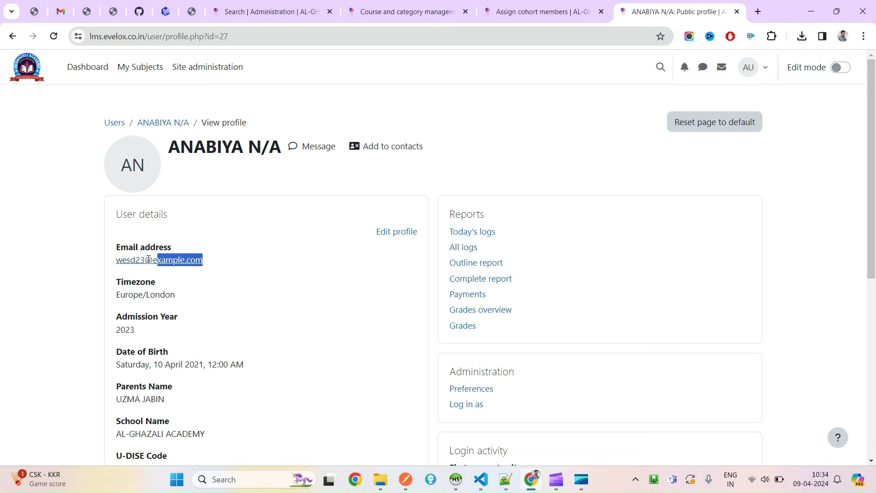
left_click_drag(223, 259, 115, 260)
key("ctrl+c")
scroll(325, 337, "down", 1)
scroll(325, 338, "down", 5)
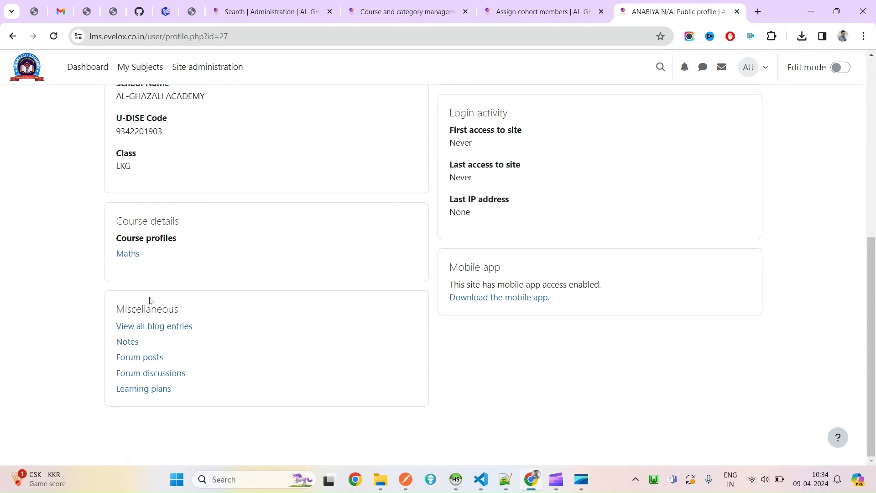
triple_click(121, 234)
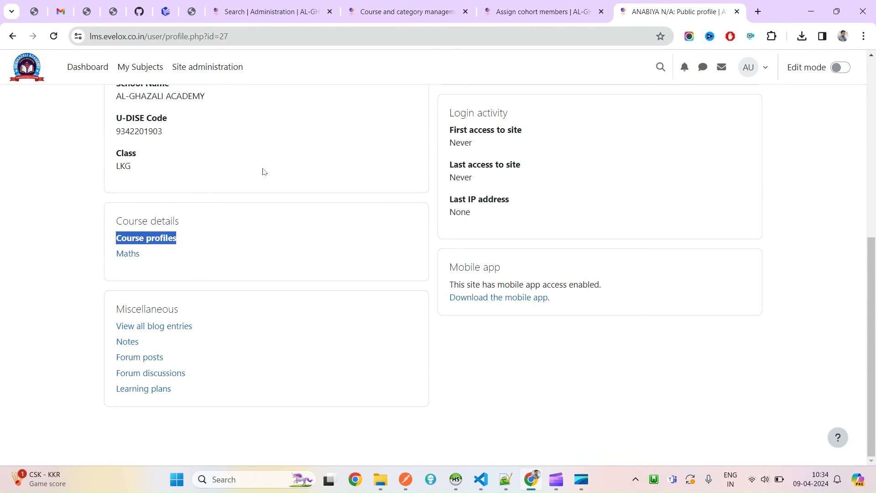
right_click(264, 170)
left_click(318, 203)
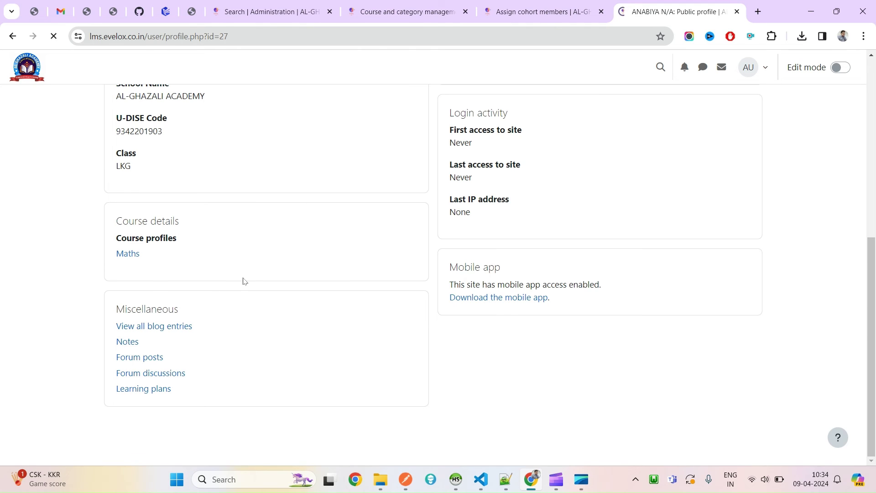
left_click(408, 12)
scroll(234, 379, "down", 1)
scroll(234, 379, "down", 2)
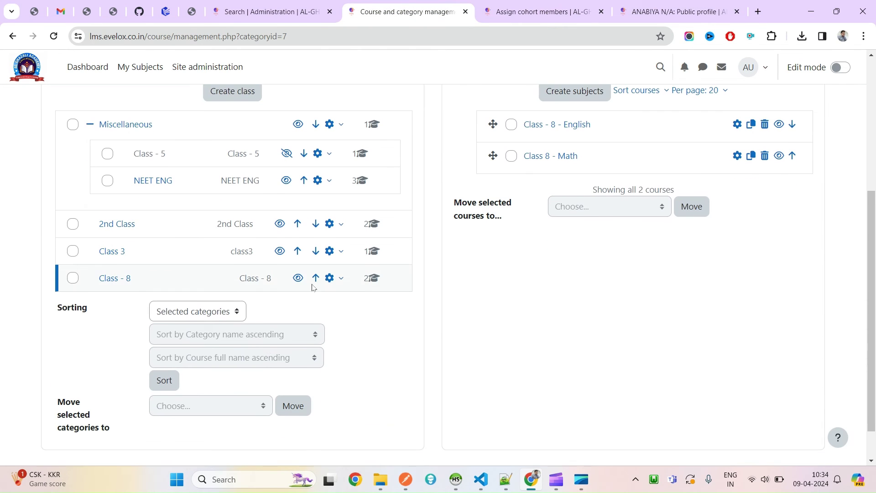
Open the member assignment page of the Class - 8 Student cohort.
left_click(329, 277)
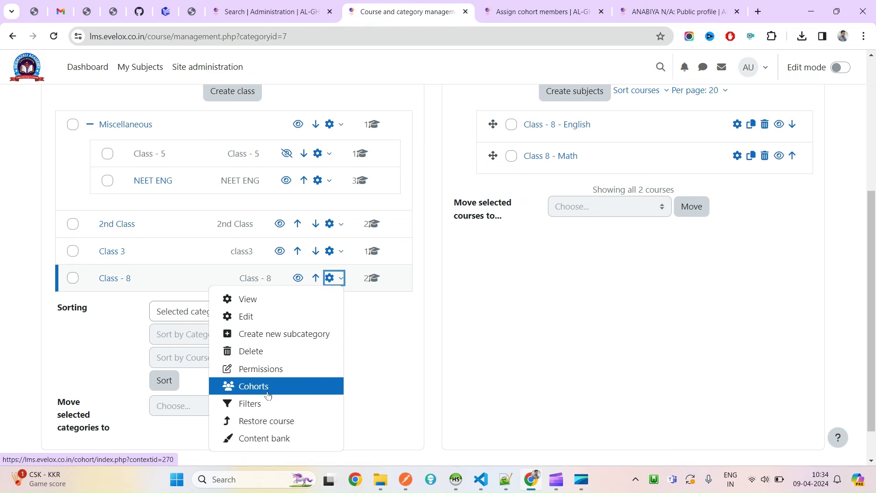
left_click(258, 388)
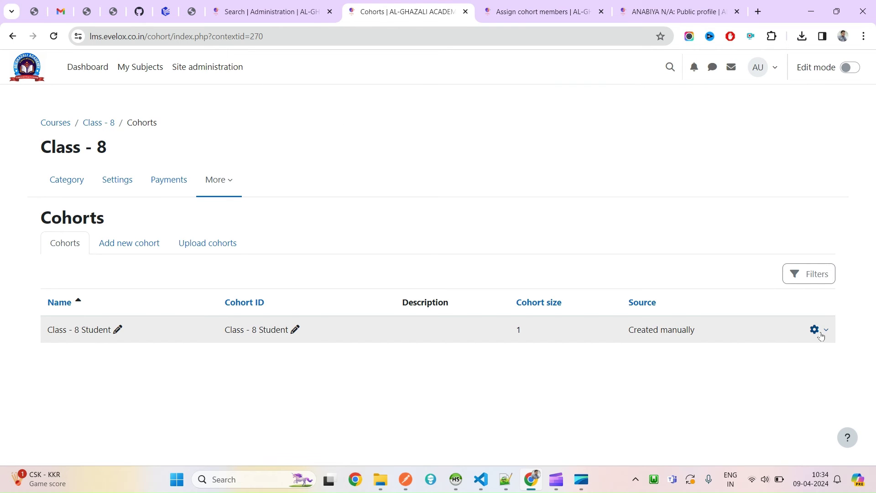
left_click(821, 332)
left_click(778, 404)
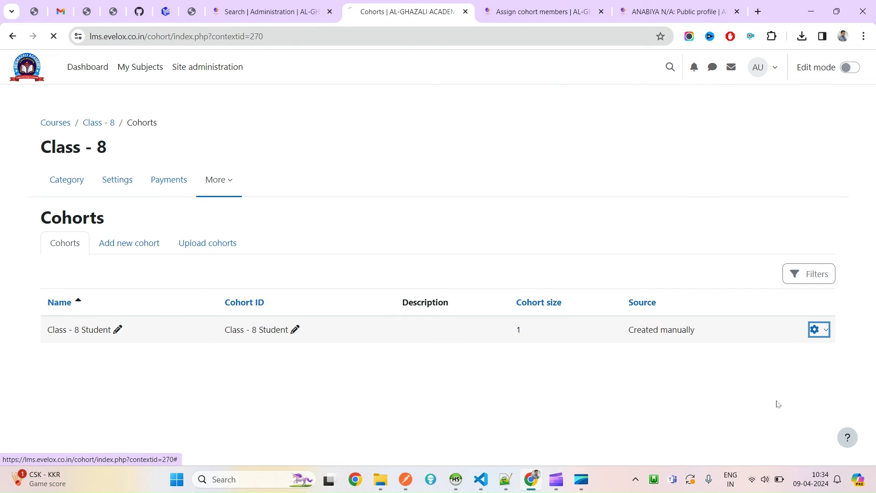
scroll(234, 266, "down", 2)
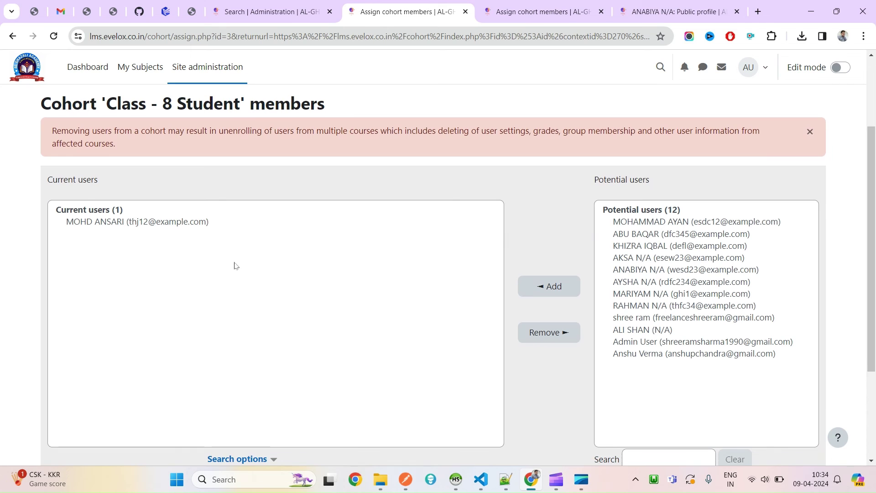
scroll(645, 405, "down", 2)
Search for ANABIYA by her pasted email and add her to the cohort.
left_click(650, 402)
key("ctrl+v")
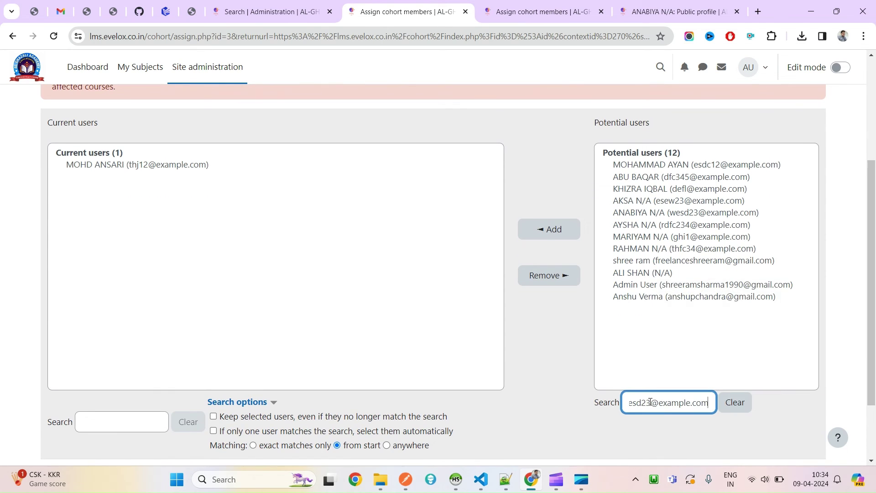
key("Return")
scroll(692, 313, "down", 2)
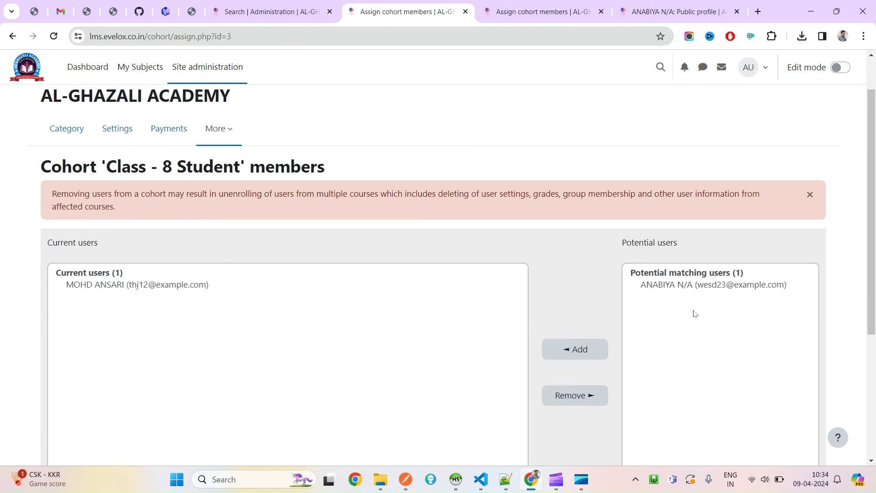
left_click(686, 224)
left_click(590, 287)
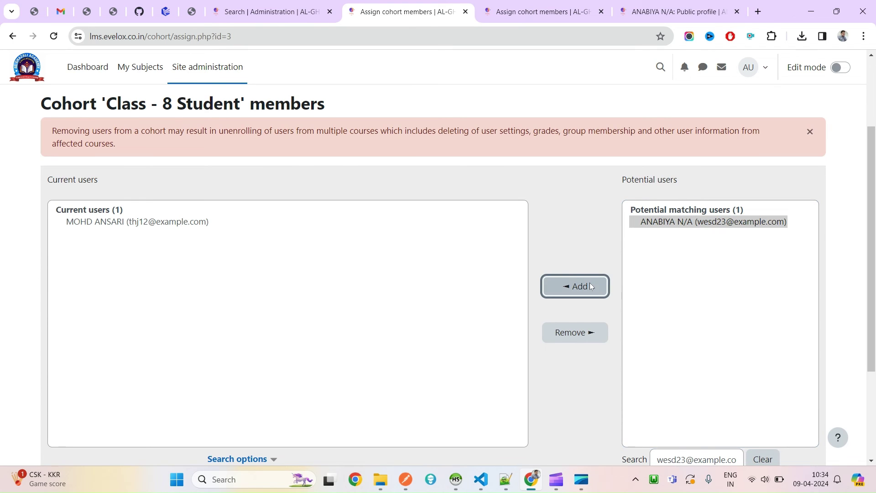
scroll(113, 342, "down", 2)
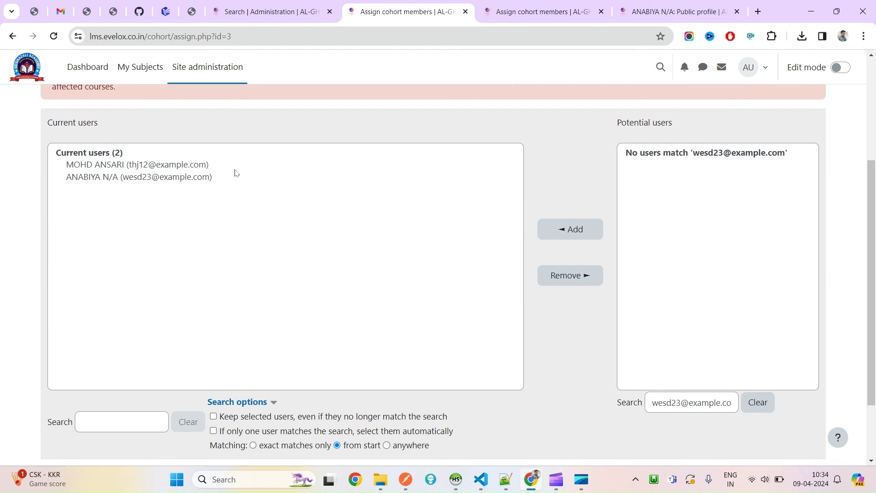
left_click(672, 3)
scroll(276, 236, "up", 2)
scroll(281, 206, "up", 1)
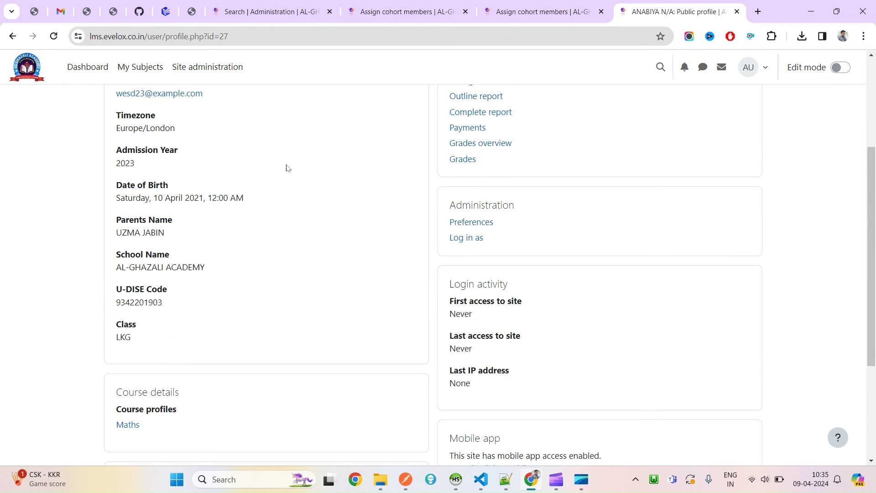
scroll(287, 167, "down", 2)
Reload ANABIYA's profile, verify Class - 8 - English and Class 8 - Math appear, and log in as her.
right_click(269, 171)
mouse_move(138, 328)
left_mouse_down()
mouse_move(100, 302)
mouse_move(147, 316)
left_mouse_up()
left_click(146, 316)
right_click(287, 152)
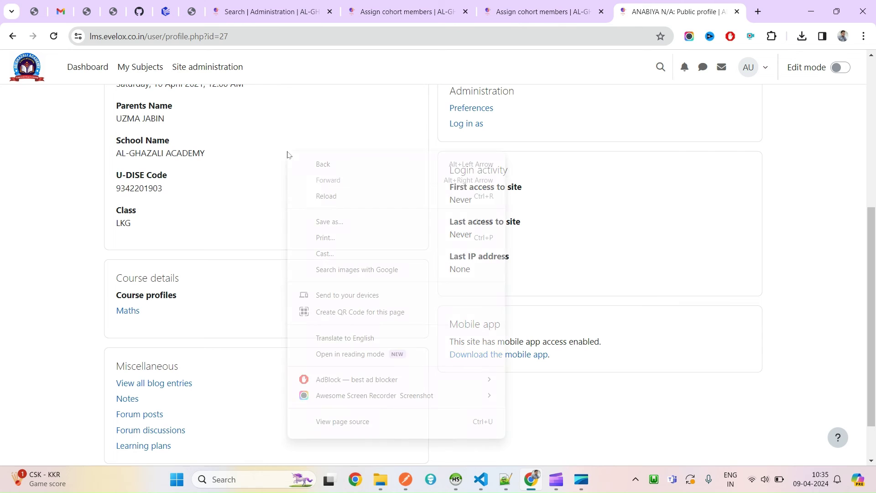
left_click(318, 201)
scroll(191, 300, "down", 1)
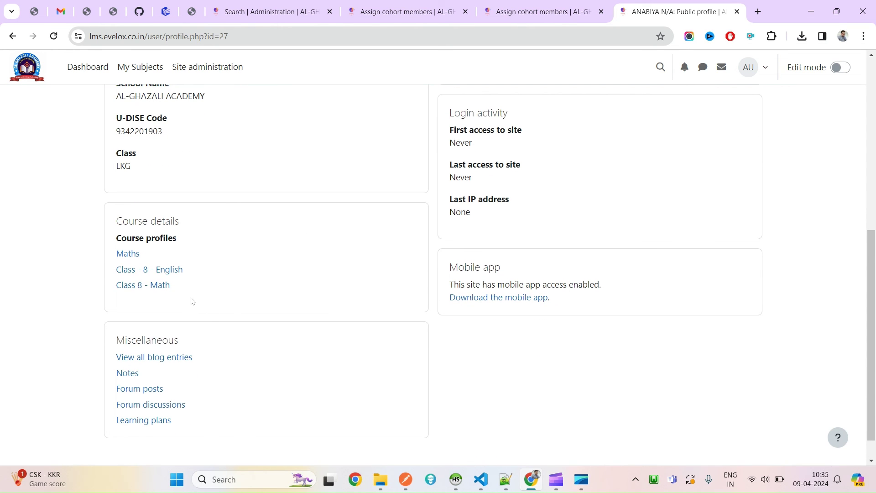
left_click_drag(191, 301, 116, 290)
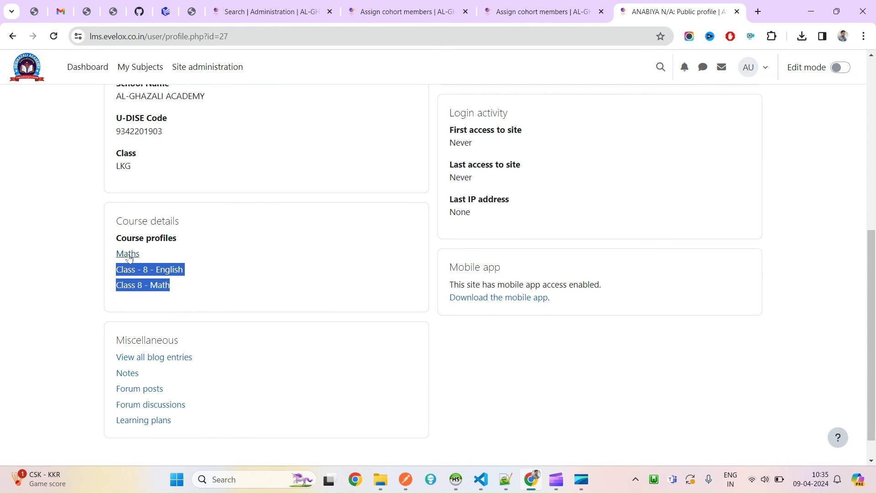
scroll(285, 253, "up", 3)
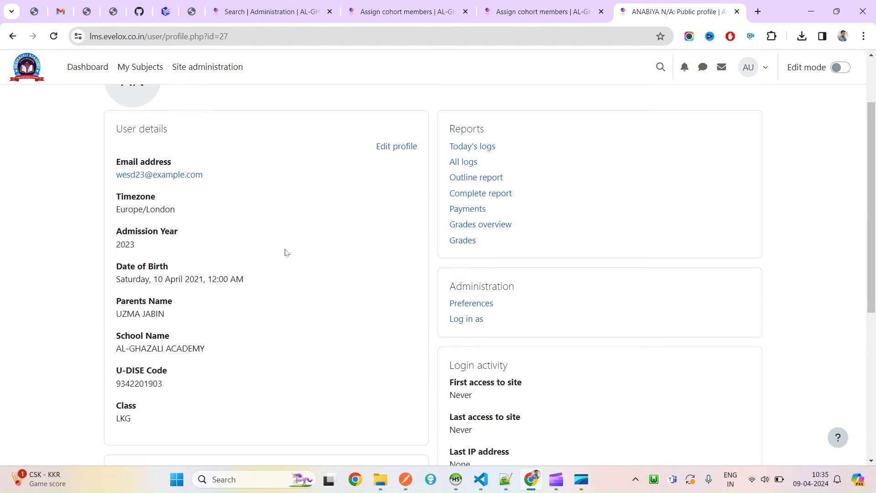
scroll(480, 301, "up", 2)
scroll(477, 301, "down", 3)
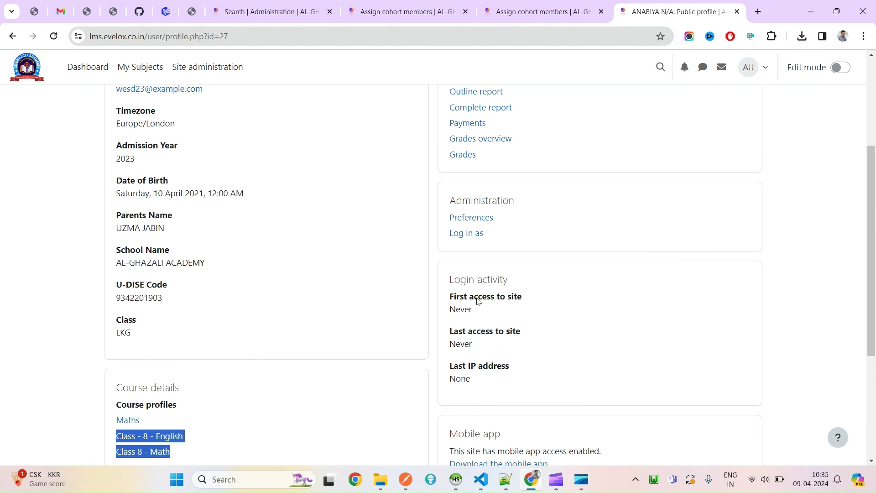
left_click(466, 234)
As ANABIYA, open Class - 8 - English from the dashboard, then log out.
left_click(435, 244)
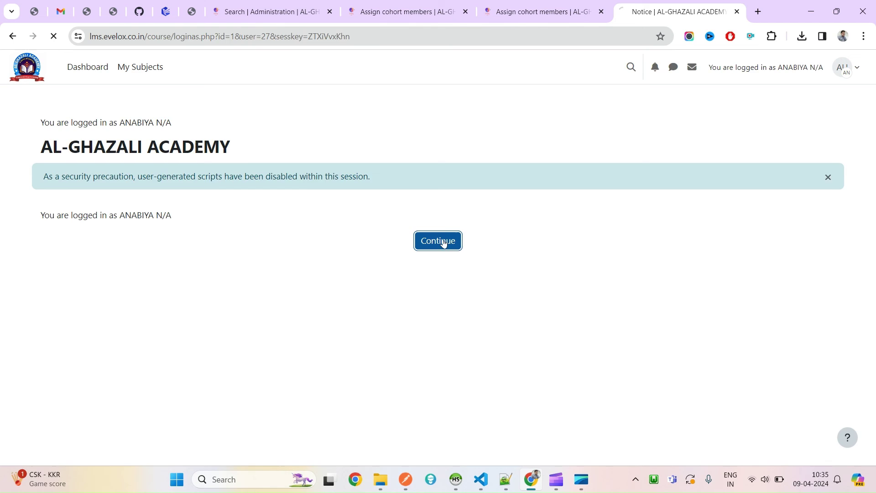
scroll(243, 339, "down", 3)
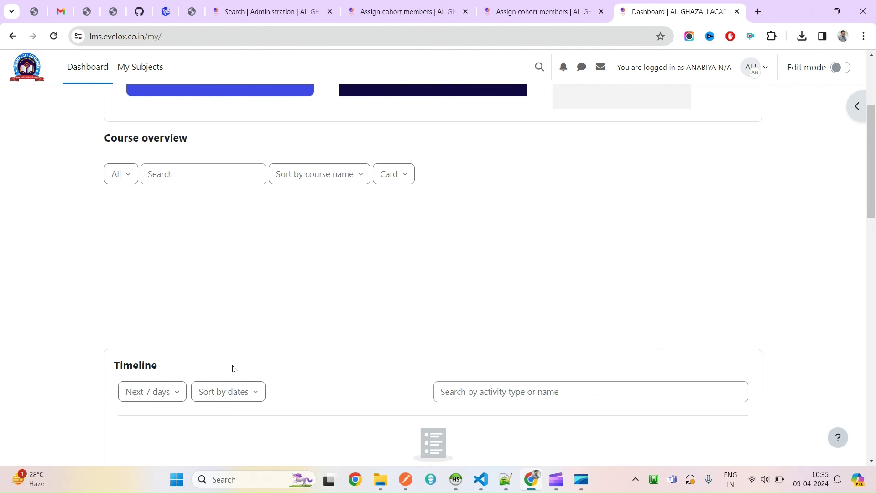
scroll(231, 360, "down", 1)
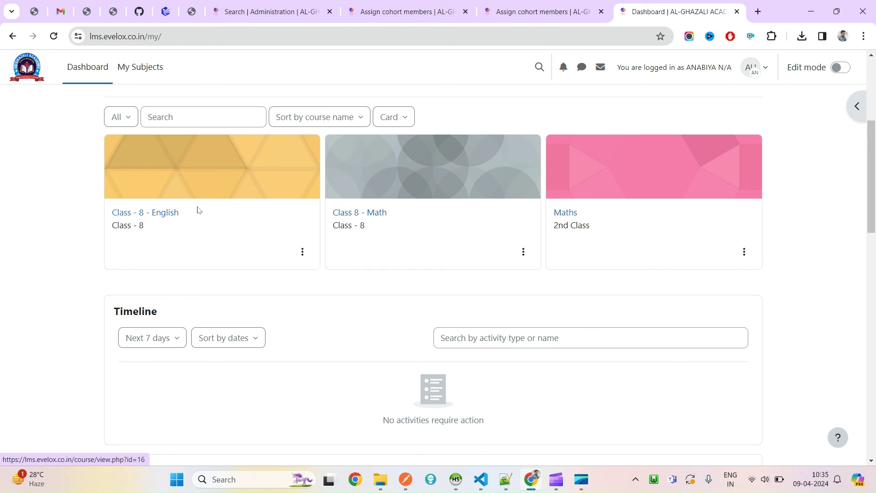
scroll(387, 244, "up", 2)
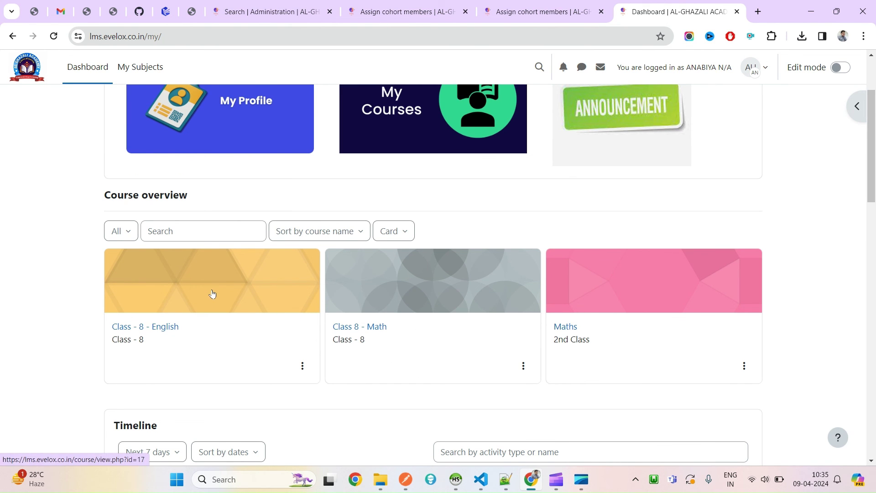
left_click(218, 303)
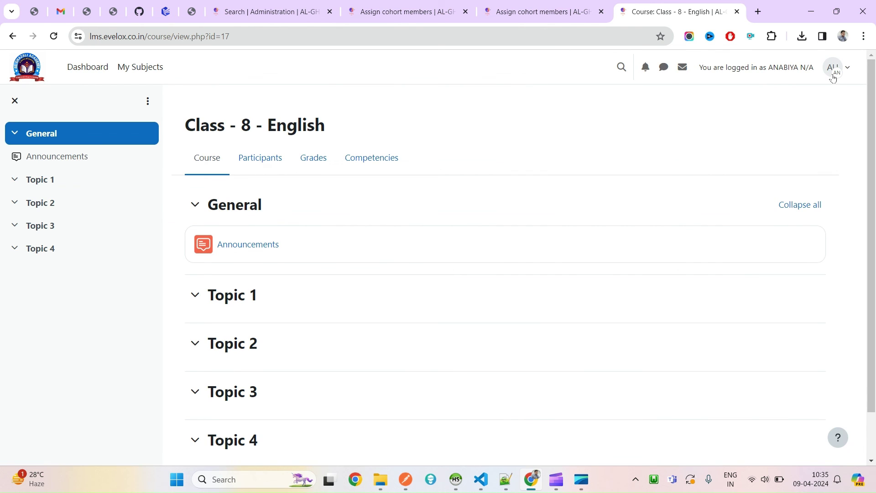
left_click(833, 67)
left_click(751, 238)
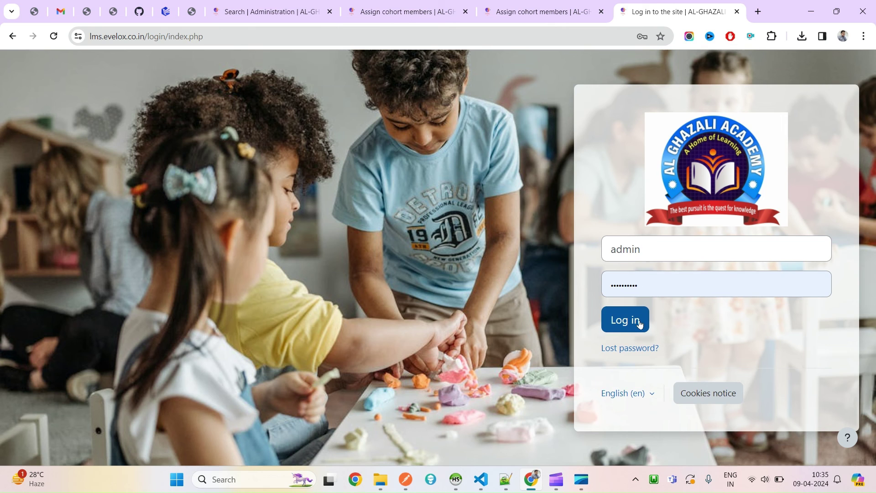
Submit the autofilled admin login to reach the verification prompt, then open Gmail.
left_click(623, 318)
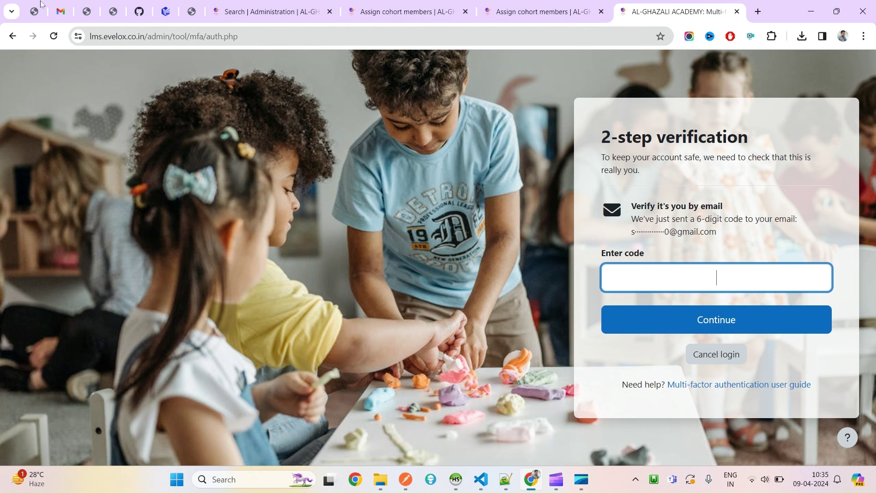
left_click(65, 4)
left_click(81, 146)
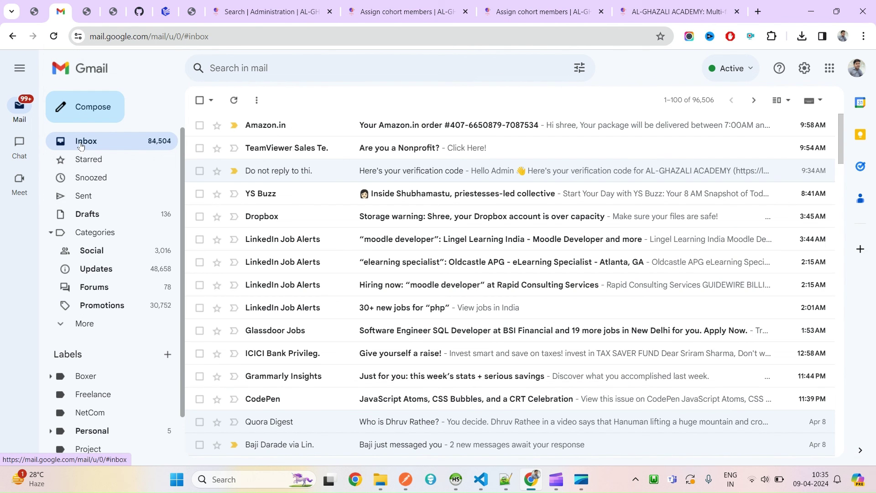
left_click(102, 143)
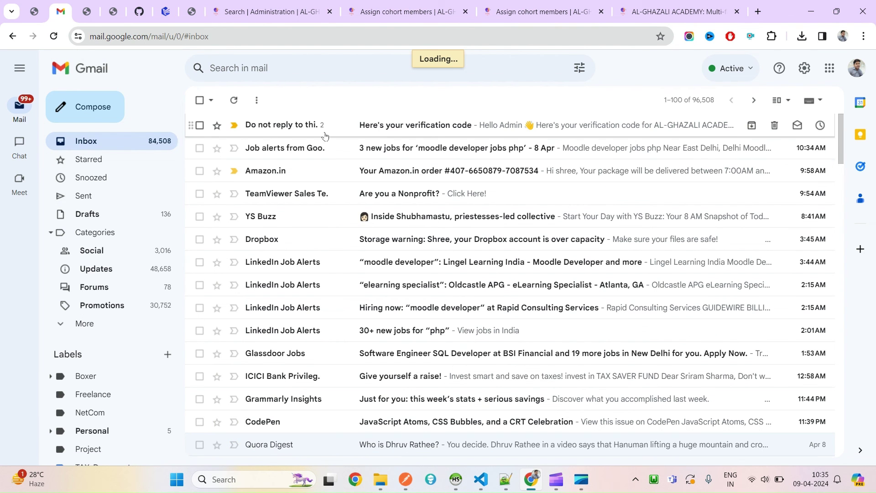
mouse_move(391, 125)
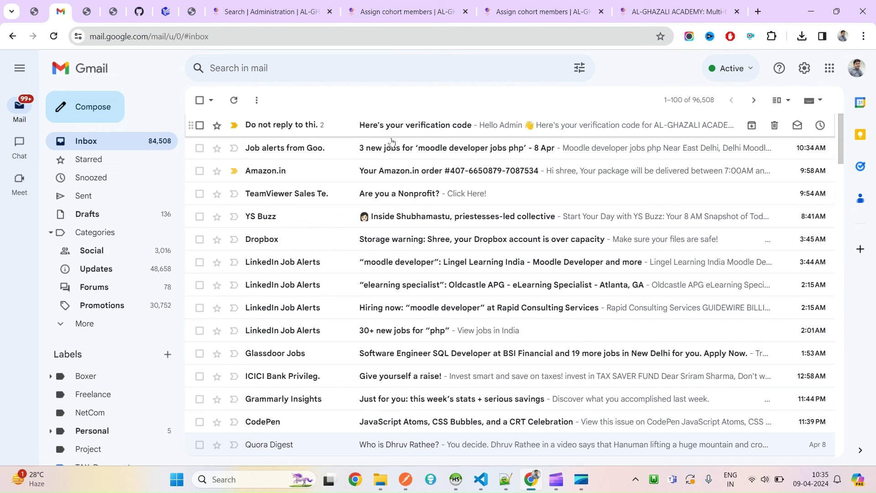
left_click(391, 126)
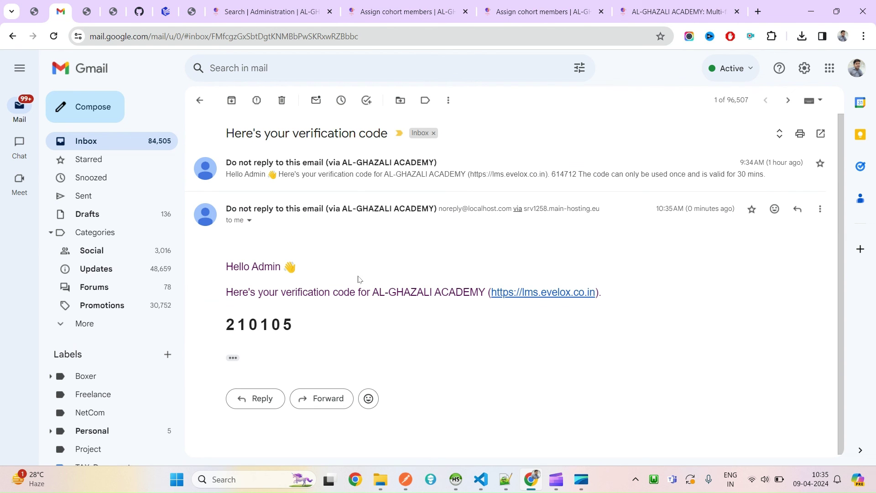
double_click(278, 324)
key("ctrl+c")
left_click(673, 11)
key("ctrl+v")
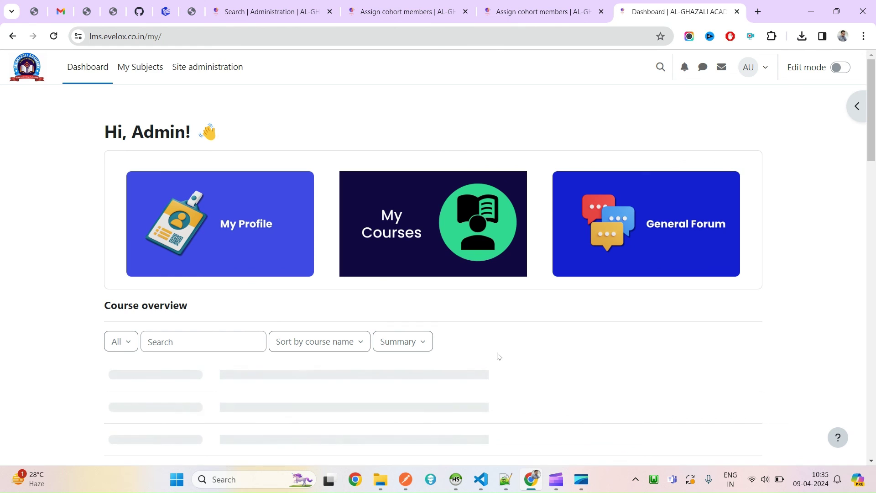
Go to Site administration and show its Courses settings.
left_click(198, 80)
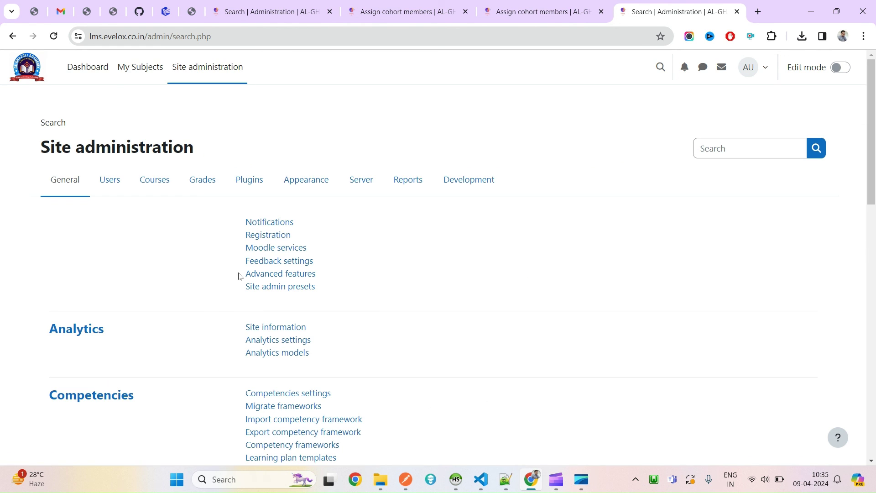
left_click(154, 180)
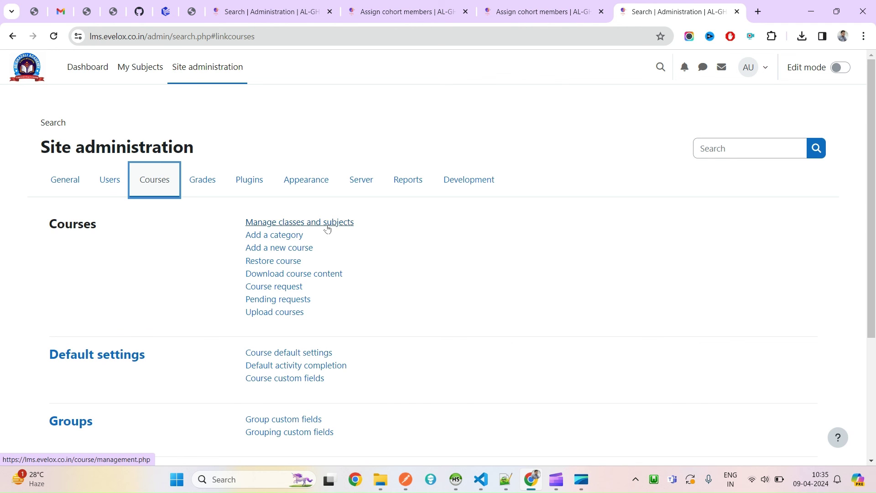